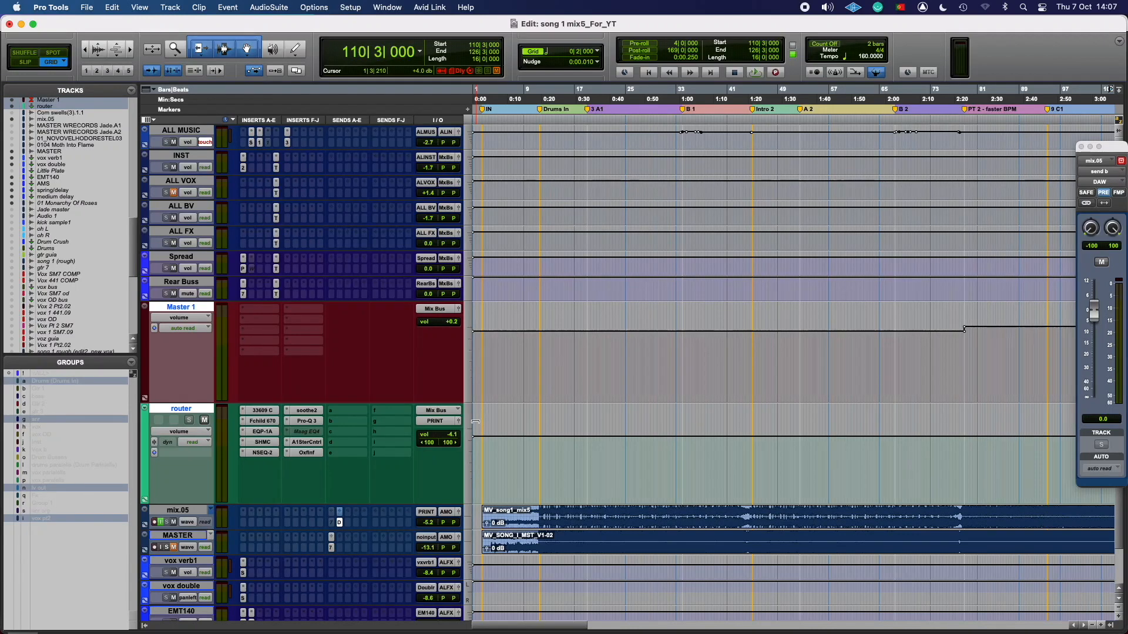
Play the Solo section of the song and close the floating mix.05 fader window
key("t")
key("t")
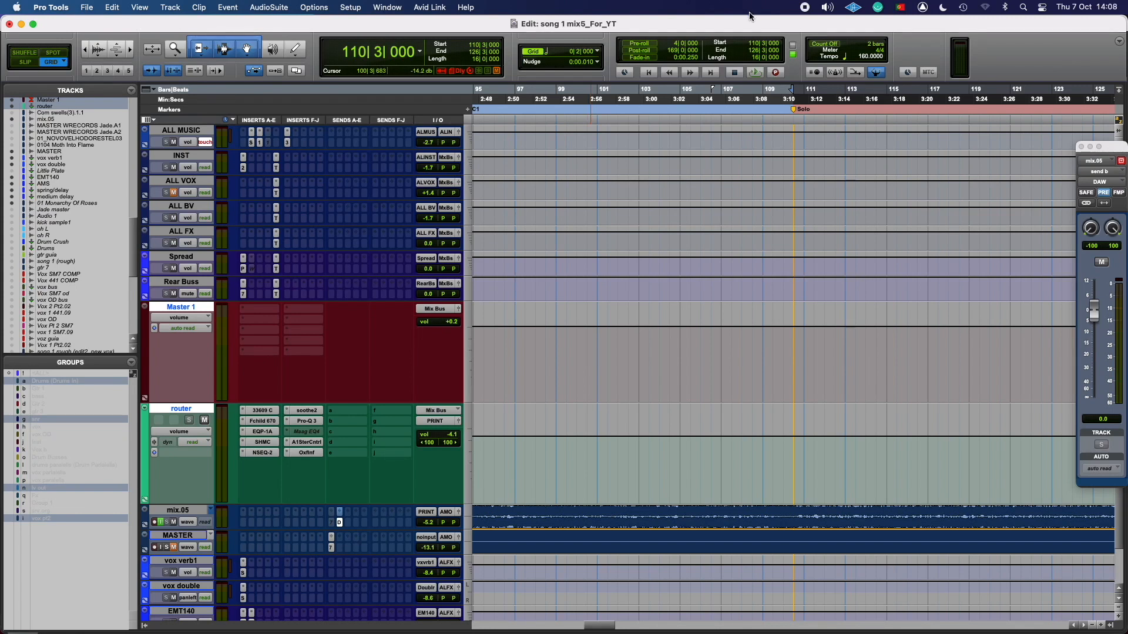
left_click(756, 72)
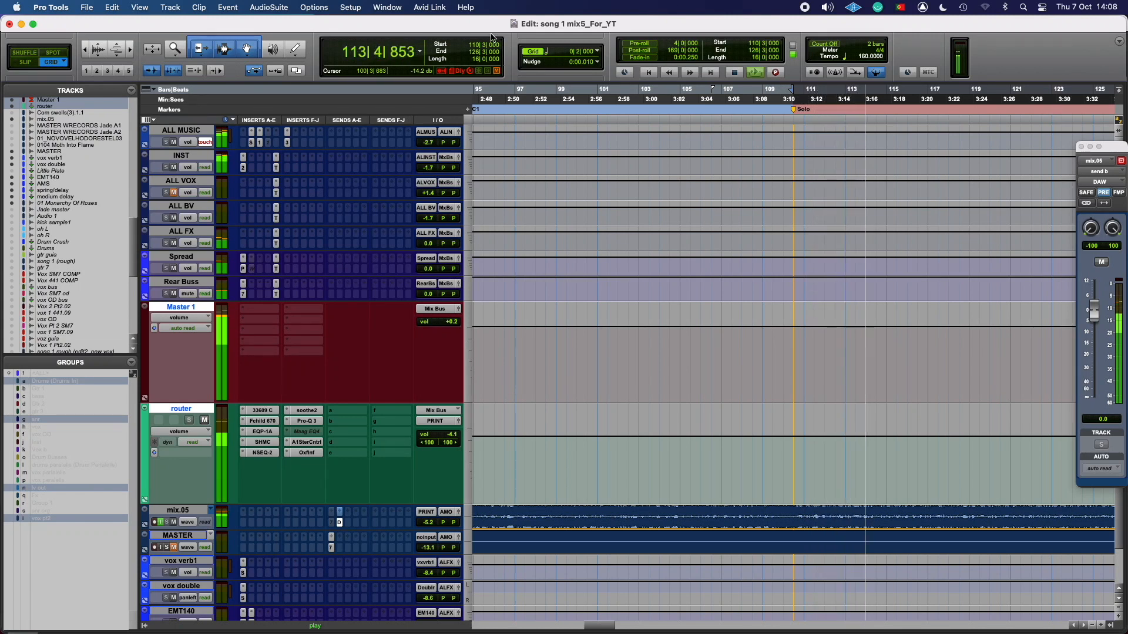
left_click(1081, 148)
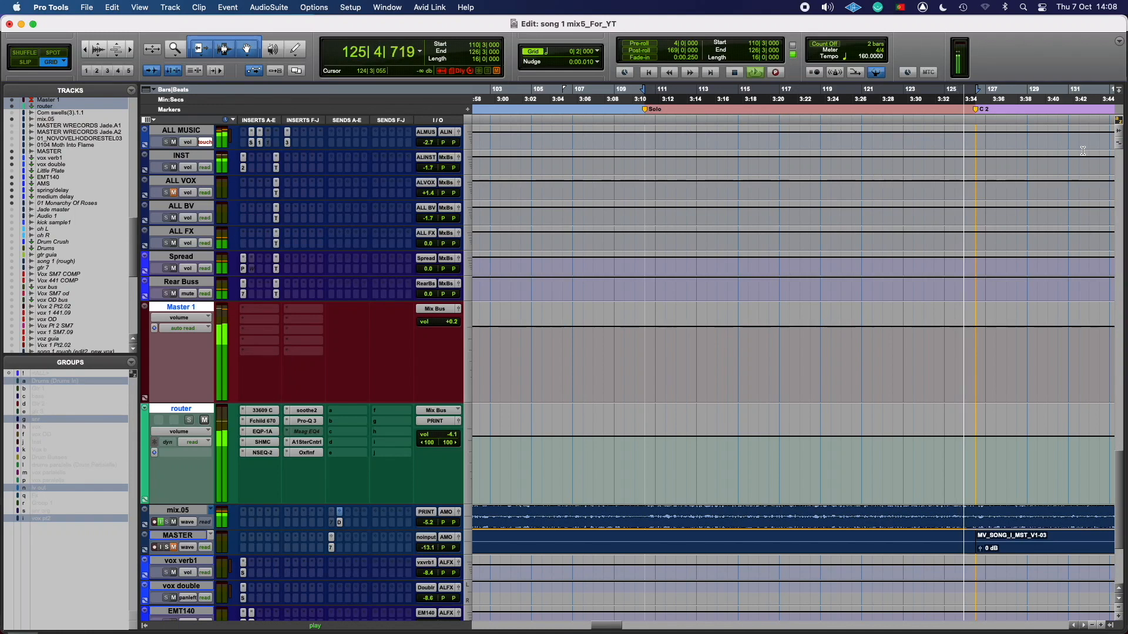
Replay the Solo section to compare the router track's inserts bypassed and active, leaving the chain active
key("space")
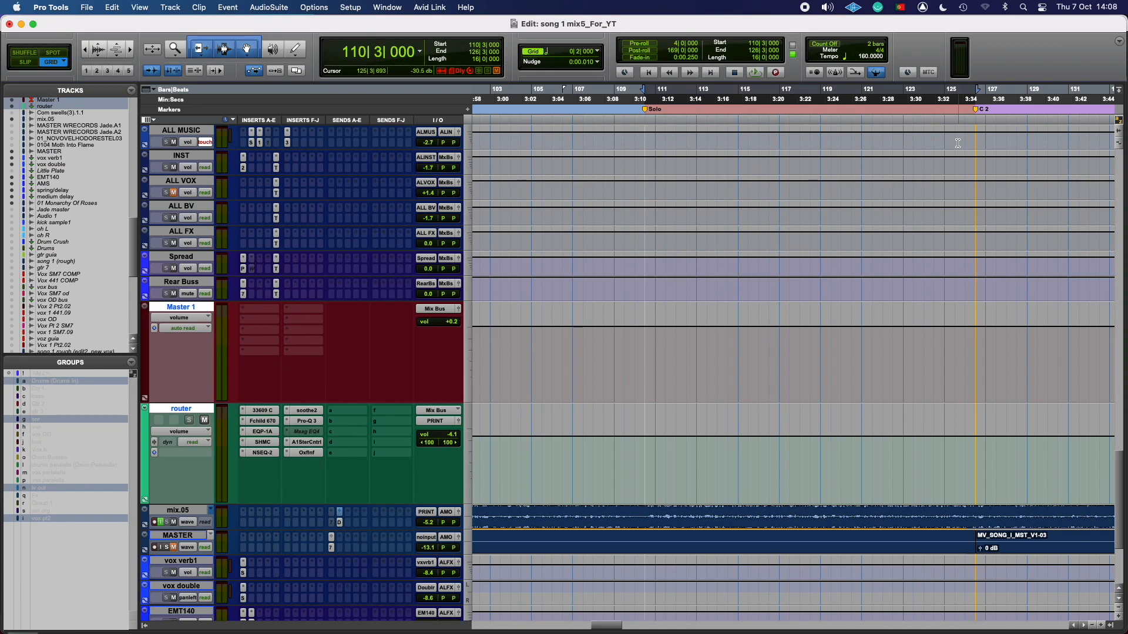
key("space")
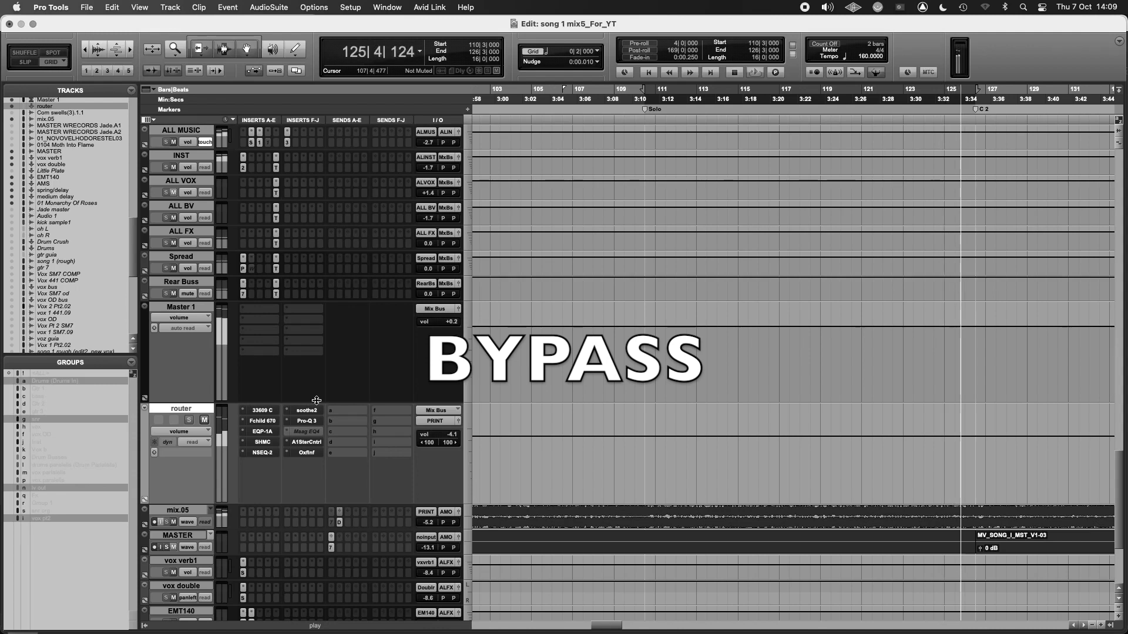
key("space")
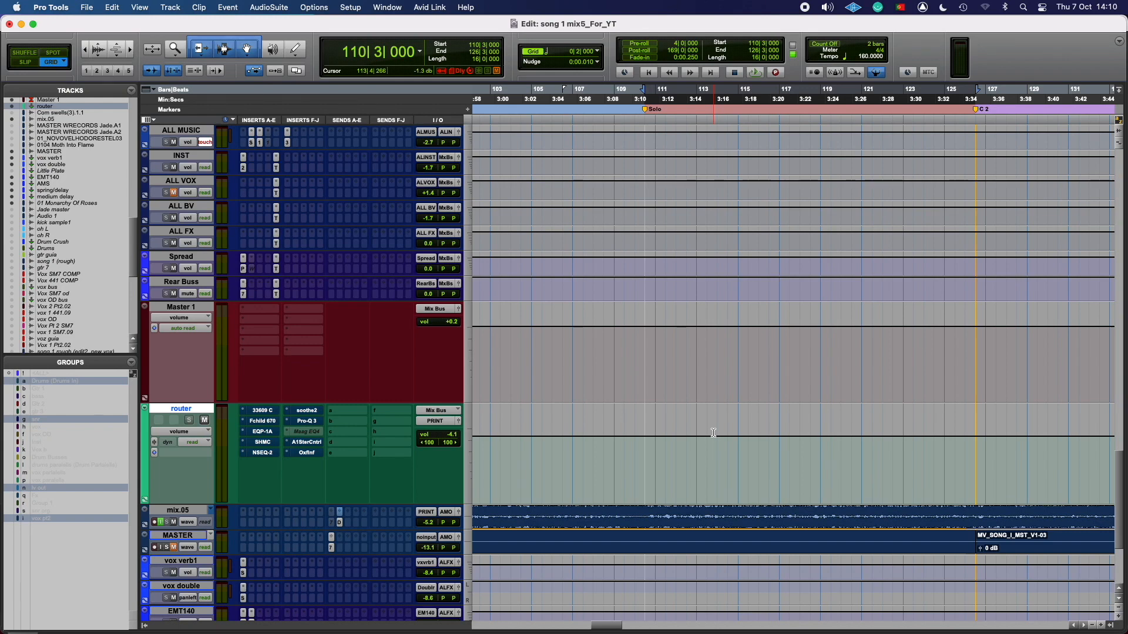
Open the router track's Neve 33609 C and toggle its power during Solo playback to compare the bypassed and compressed sound
left_click(263, 410)
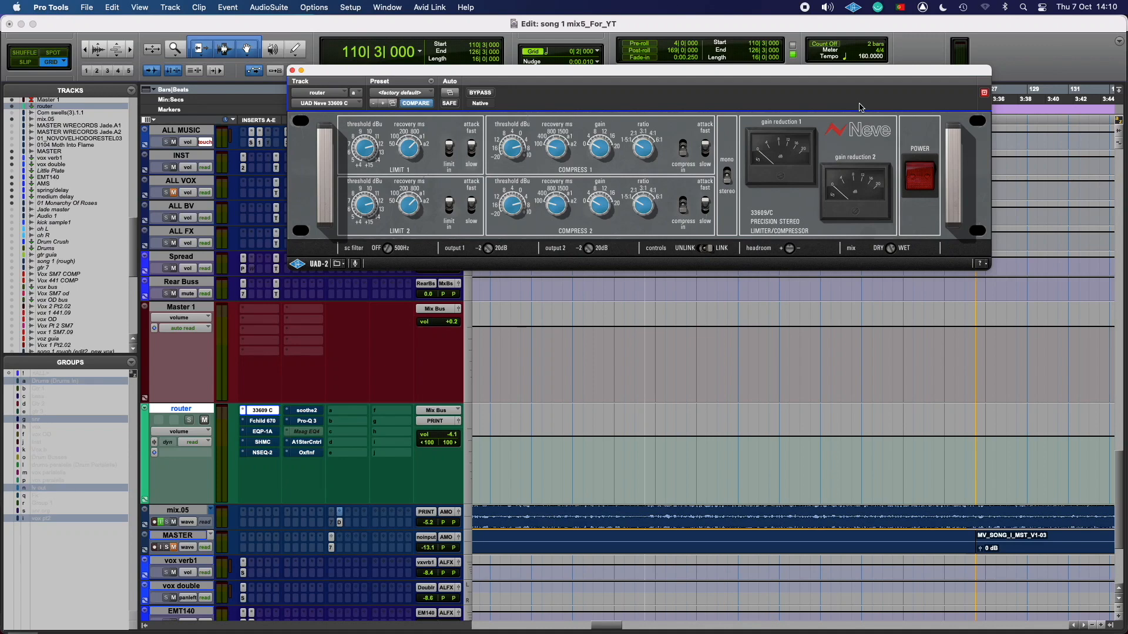
key("space")
left_click(921, 178)
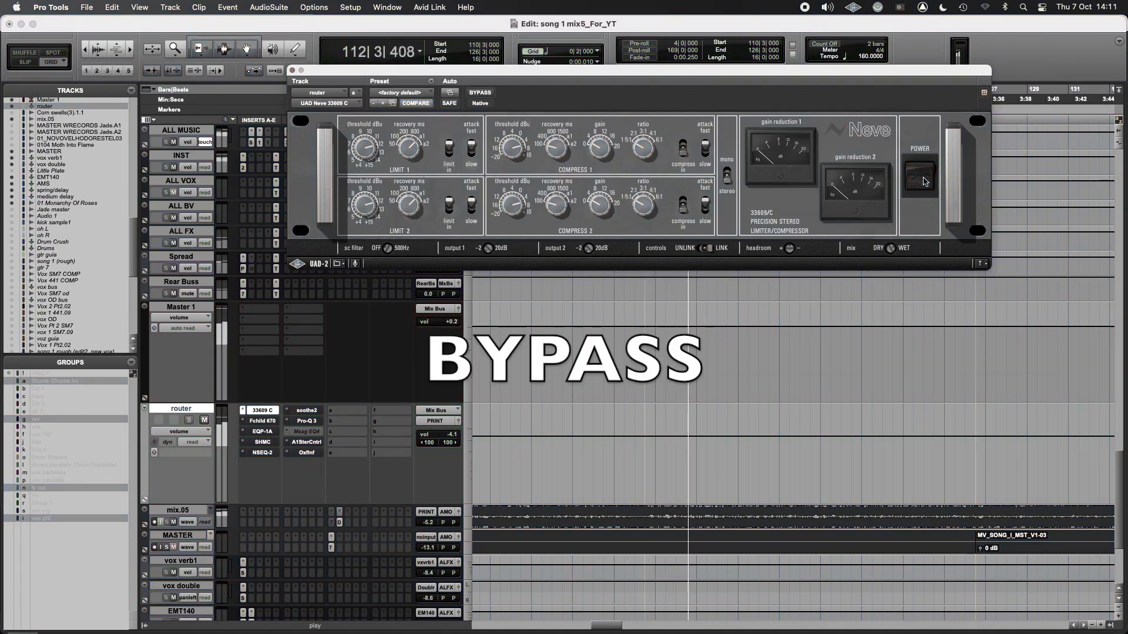
left_click(918, 189)
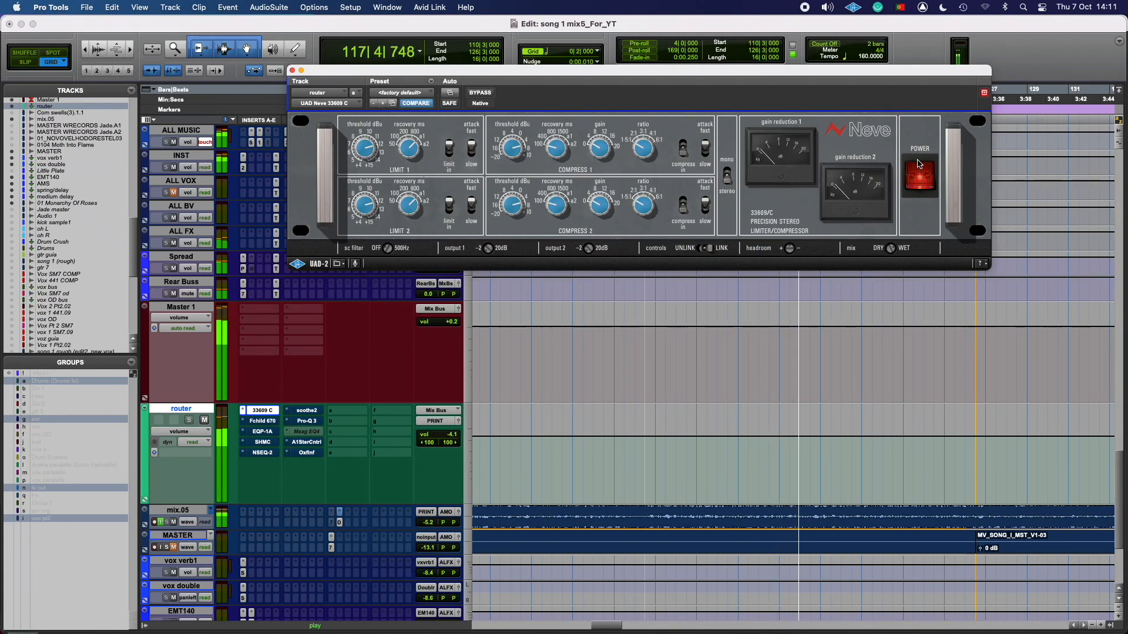
left_click(920, 165)
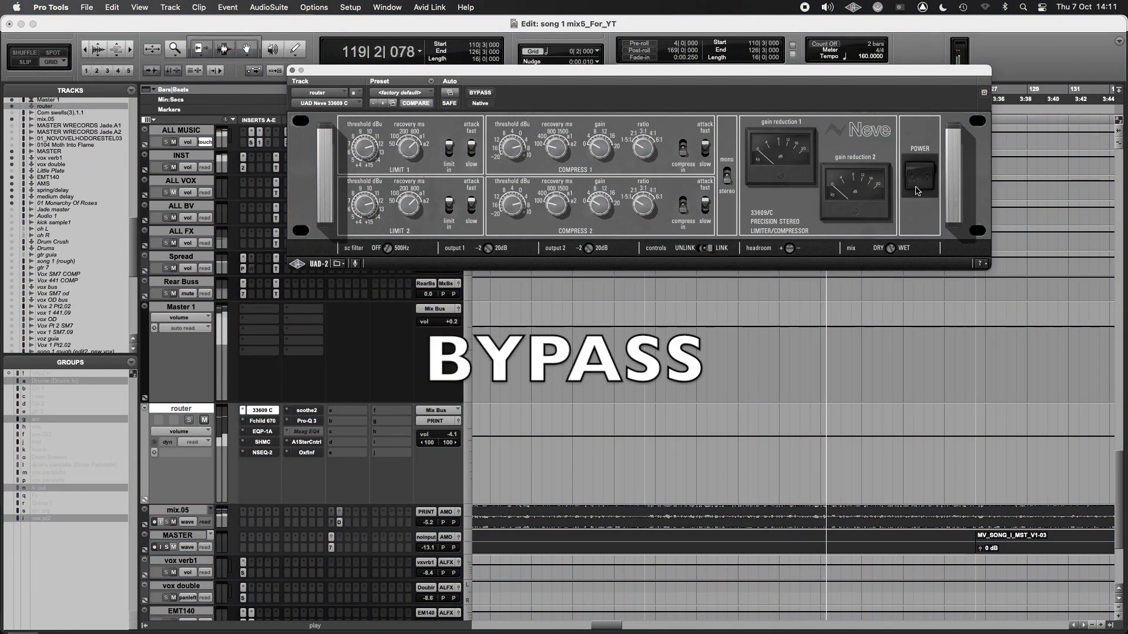
left_click(922, 154)
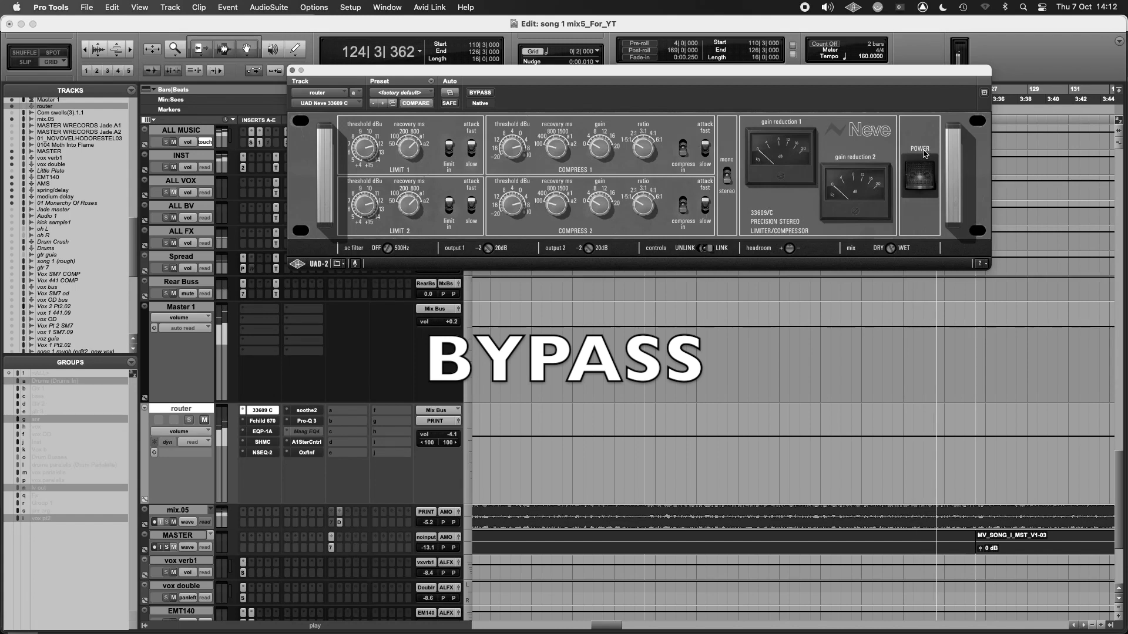
left_click(922, 185)
left_click(921, 185)
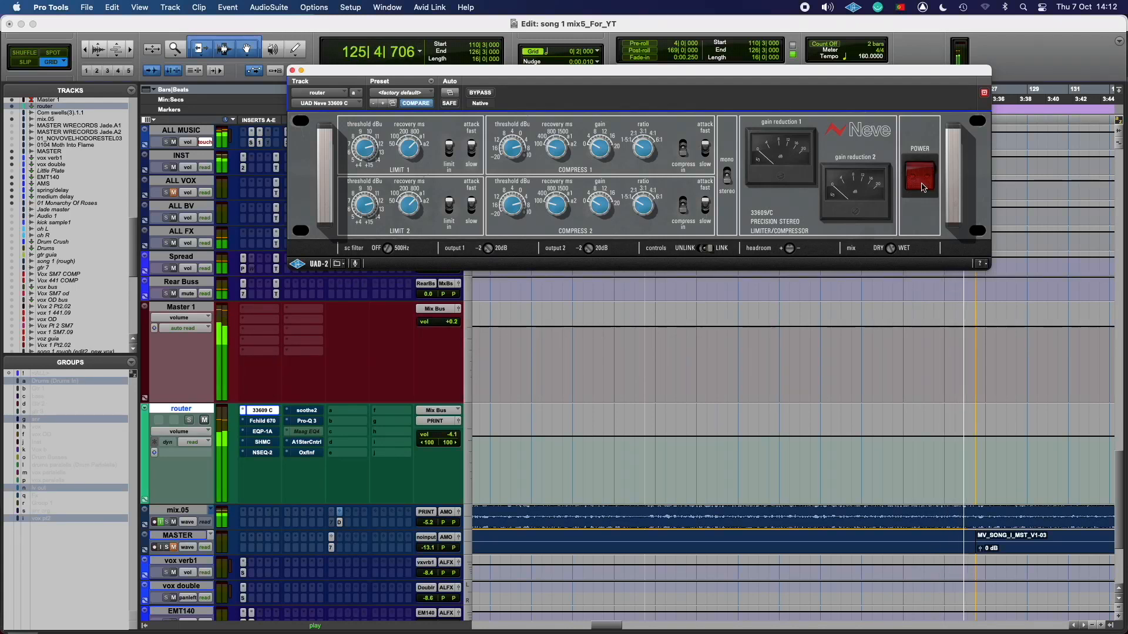
key("space")
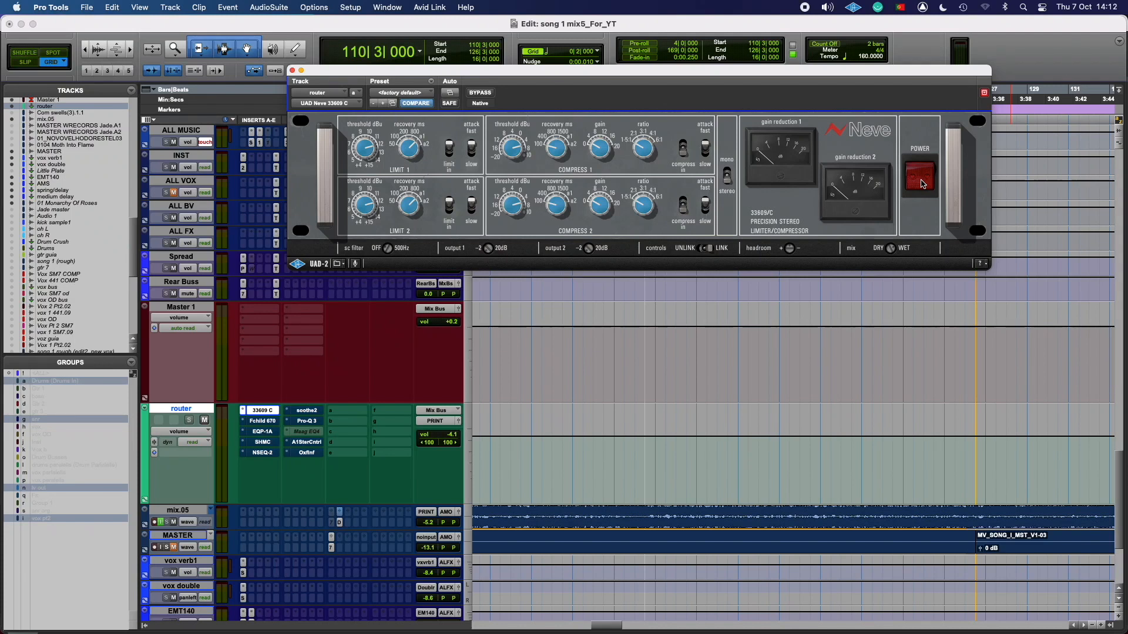
left_click(921, 183)
left_click(704, 138)
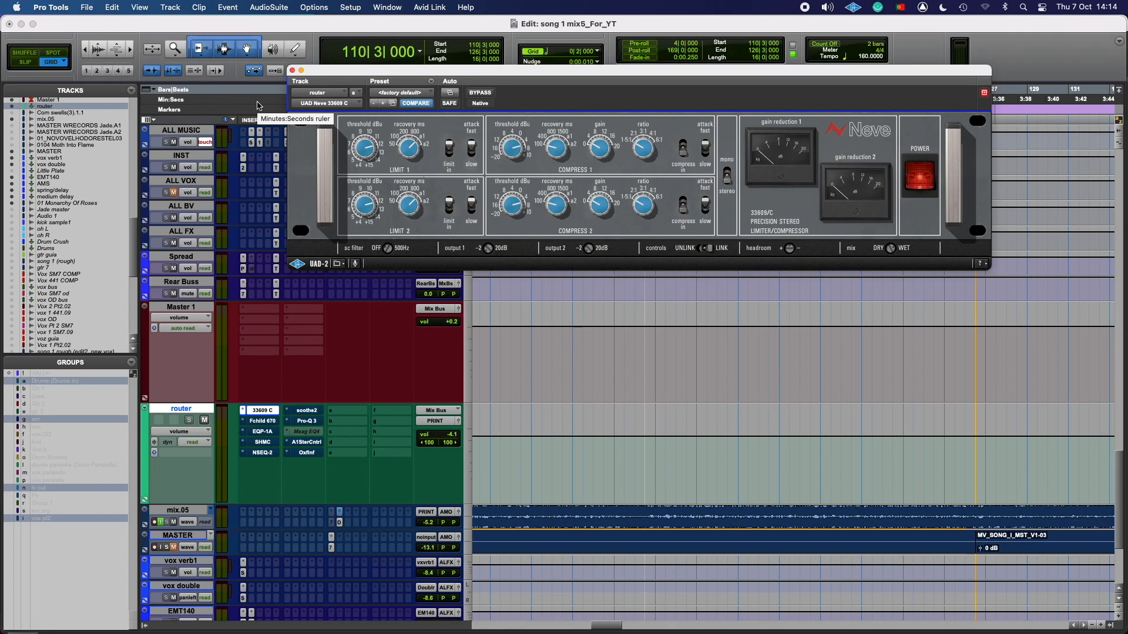
Open the router track's Fairchild 670 compressor and take it out of bypass
left_click(261, 422)
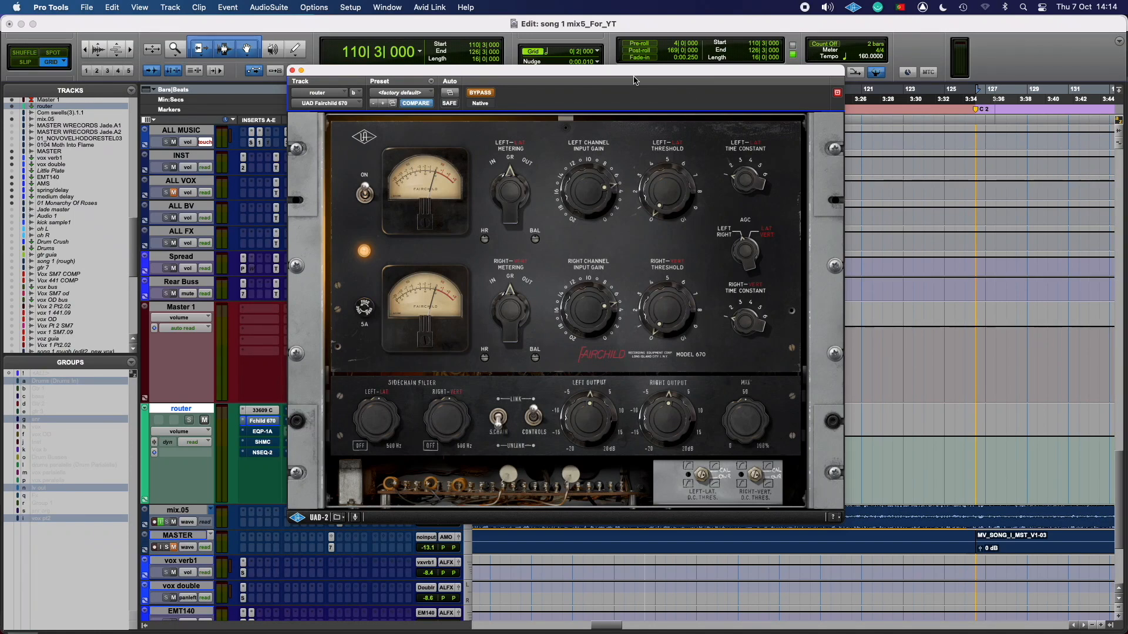
left_click_drag(580, 72, 622, 38)
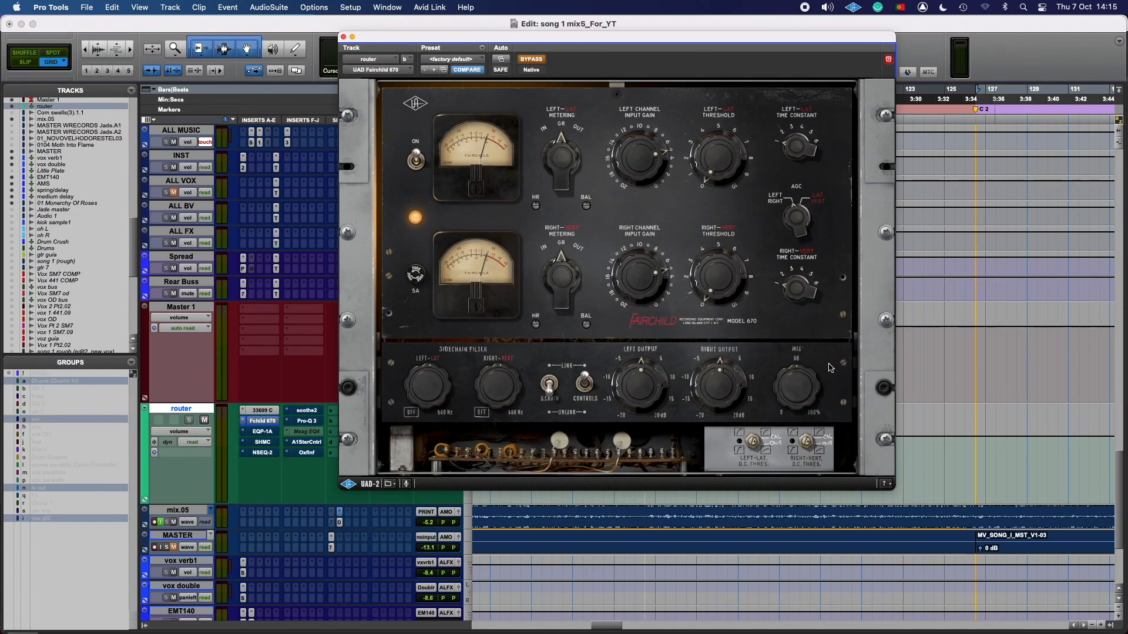
left_click(531, 59)
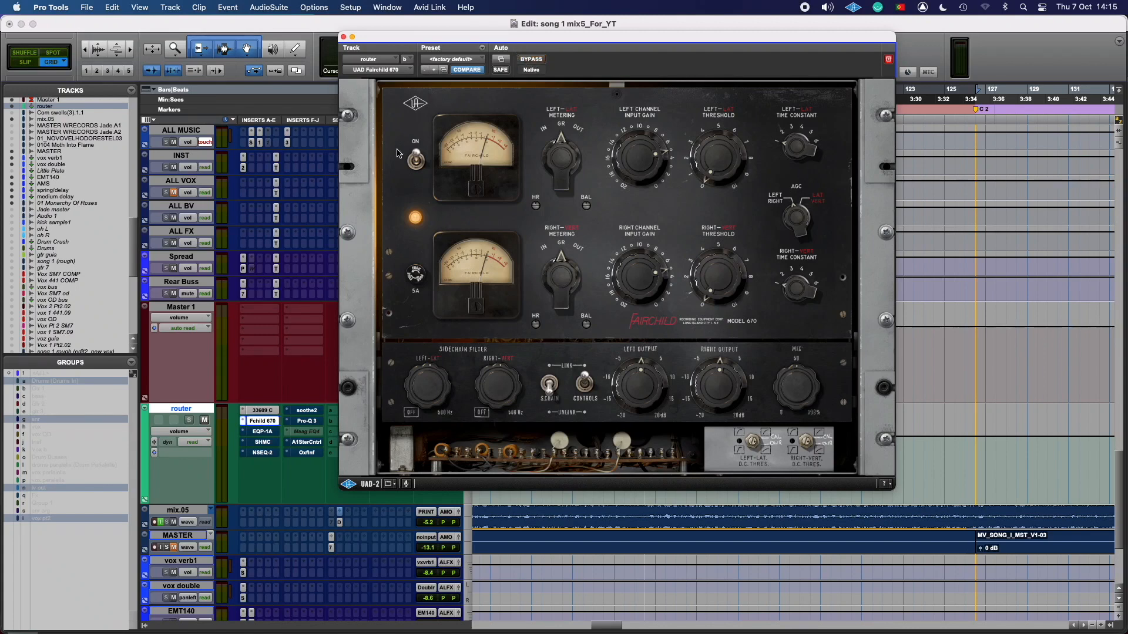
Toggle the Fairchild 670's power switch during Solo playback to compare the bypassed and processed sound
left_click(415, 160)
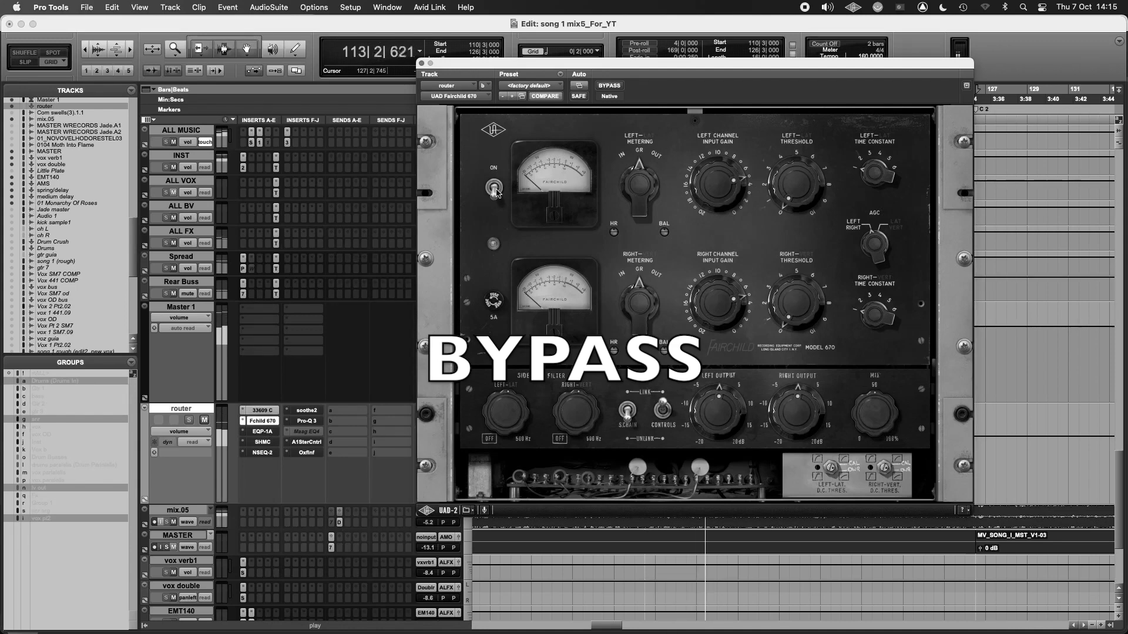
left_click(495, 188)
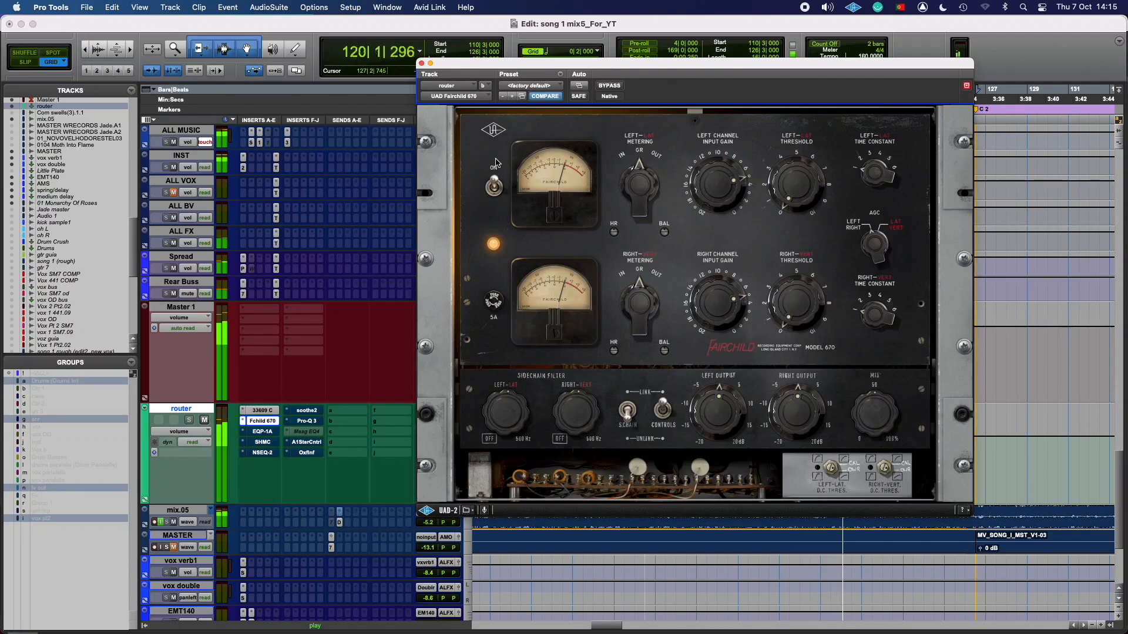
left_click(494, 187)
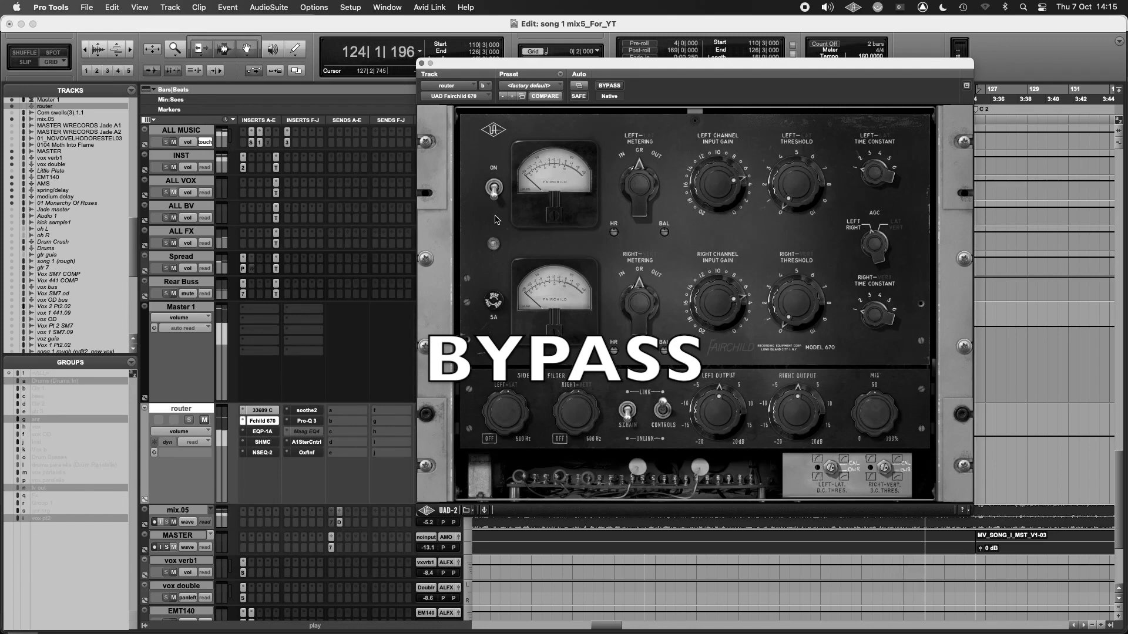
left_click(494, 186)
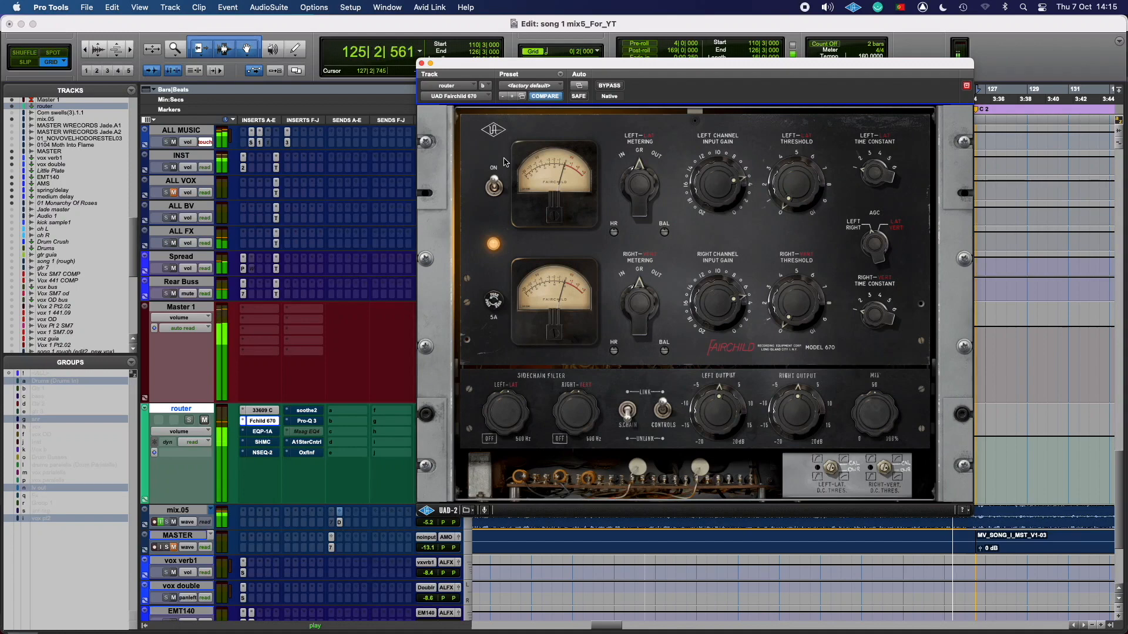
key("space")
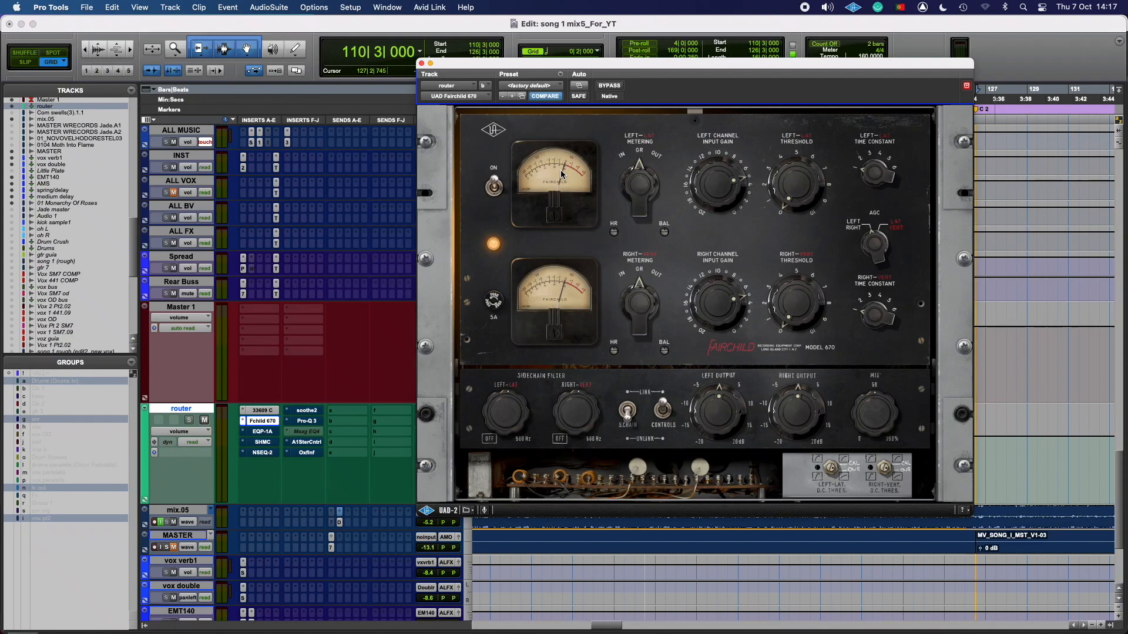
Open the Neve 33609 C alongside the Fairchild 670 and toggle both inserts' bypass during playback to compare the two compressors
left_click(267, 410)
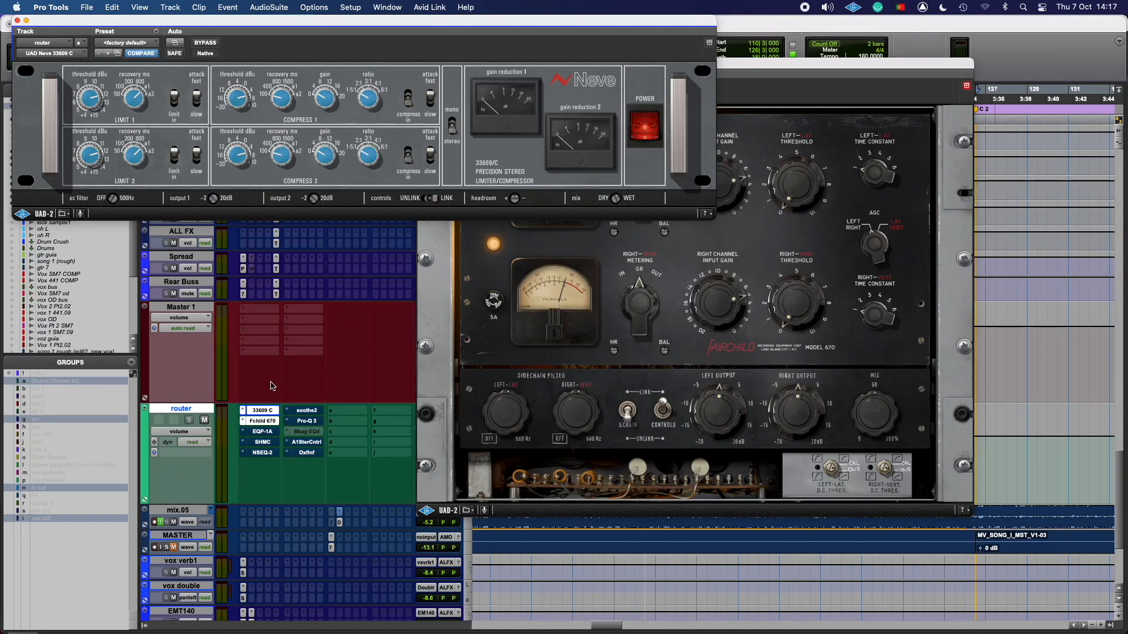
left_click(262, 410, "super")
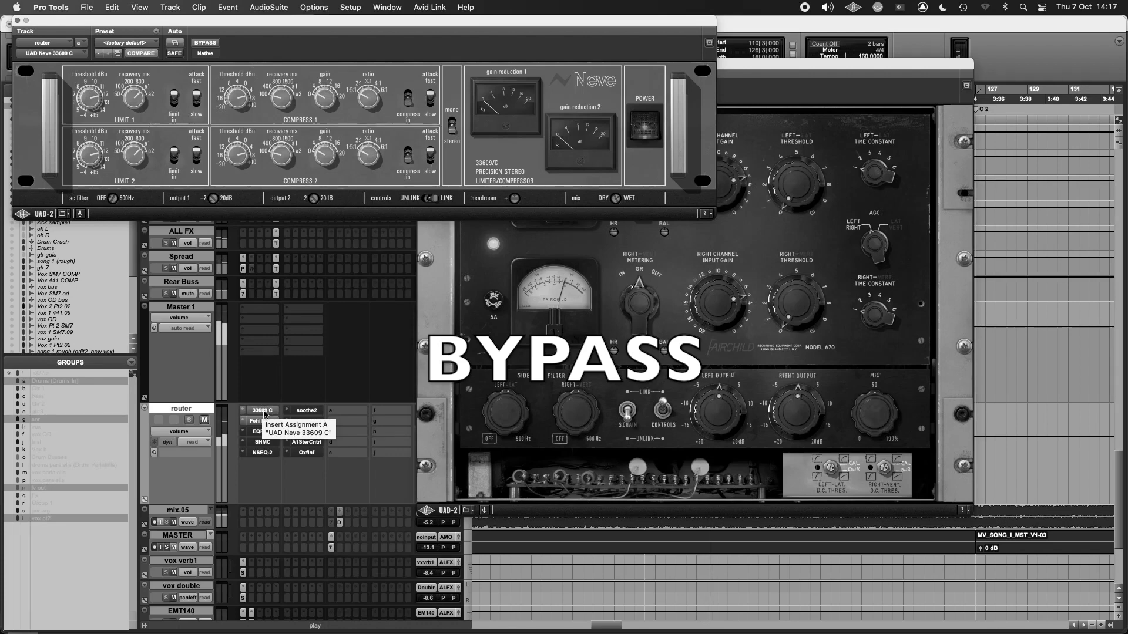
left_click(262, 413, "super")
left_click(267, 422, "super")
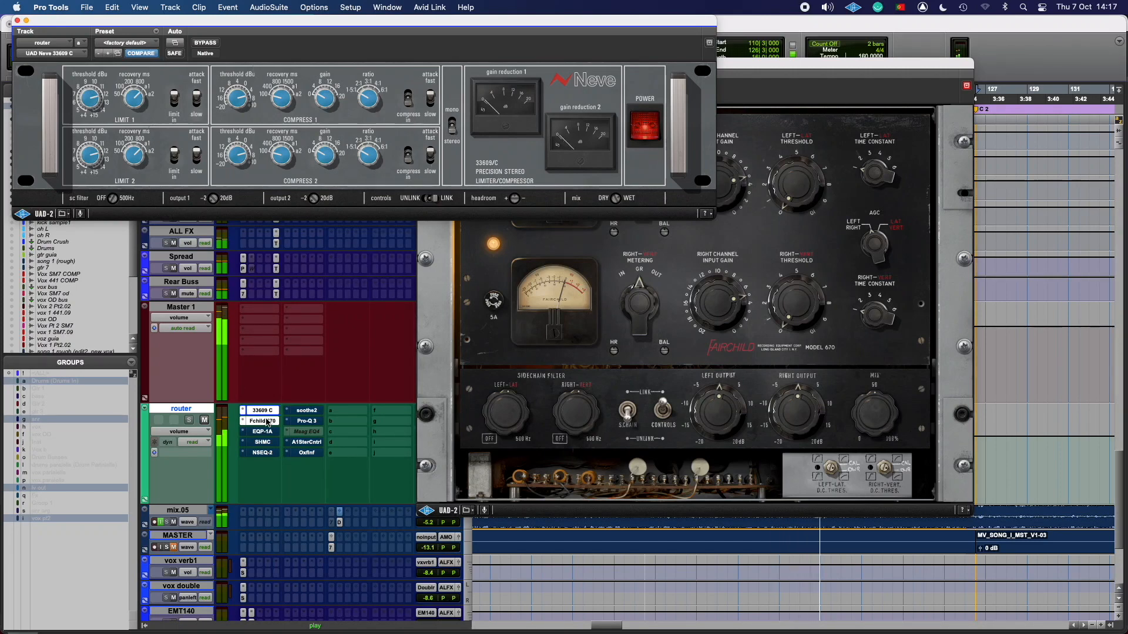
left_click(266, 420, "super")
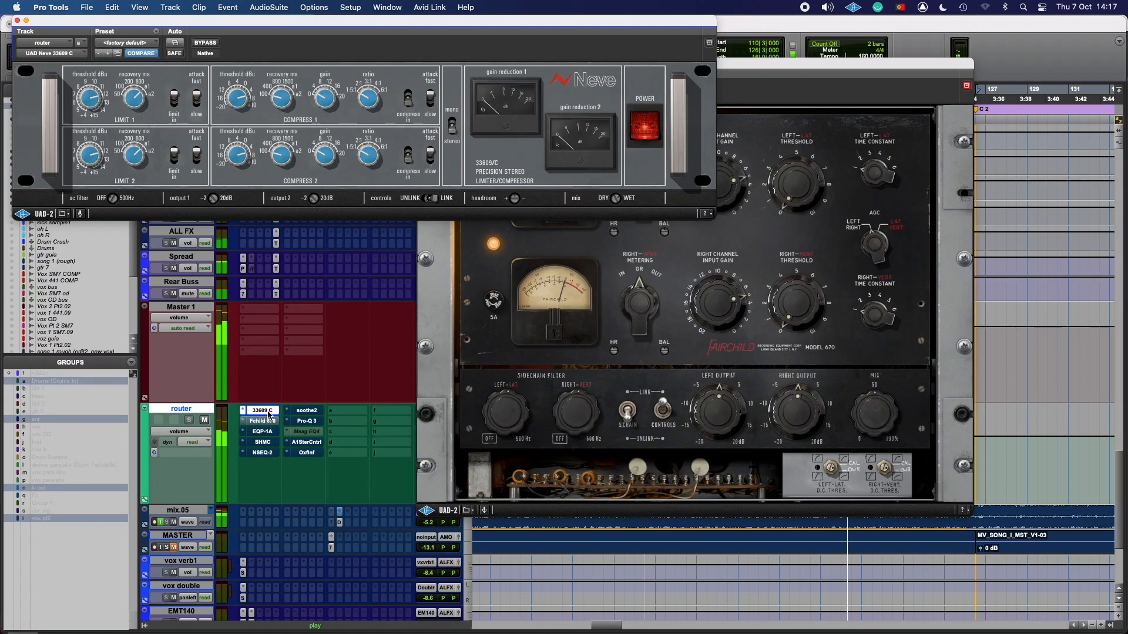
left_click(268, 411, "super")
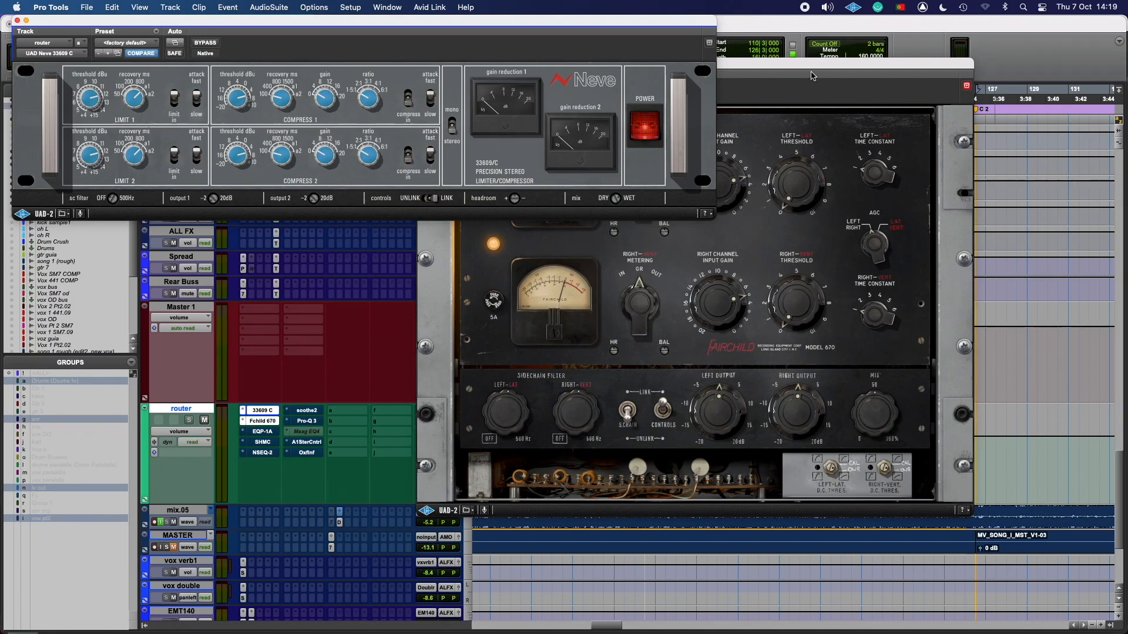
Open the router track's Pultec EQP-1A and toggle its IN switch during Solo playback to compare the sound with and without EQ
left_click(872, 109)
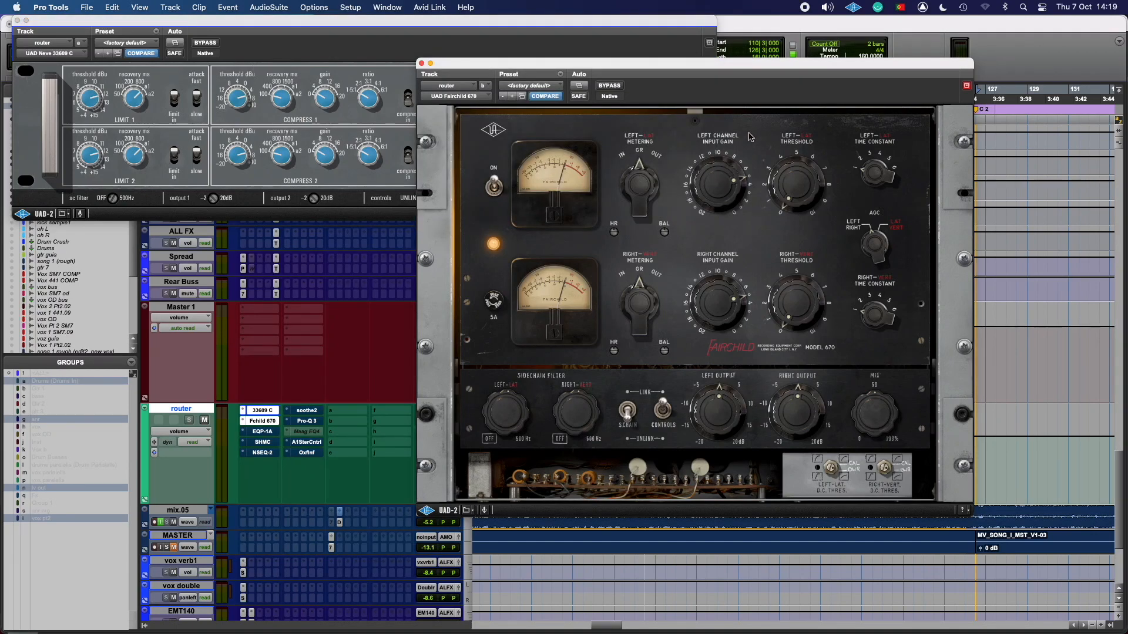
left_click(277, 430)
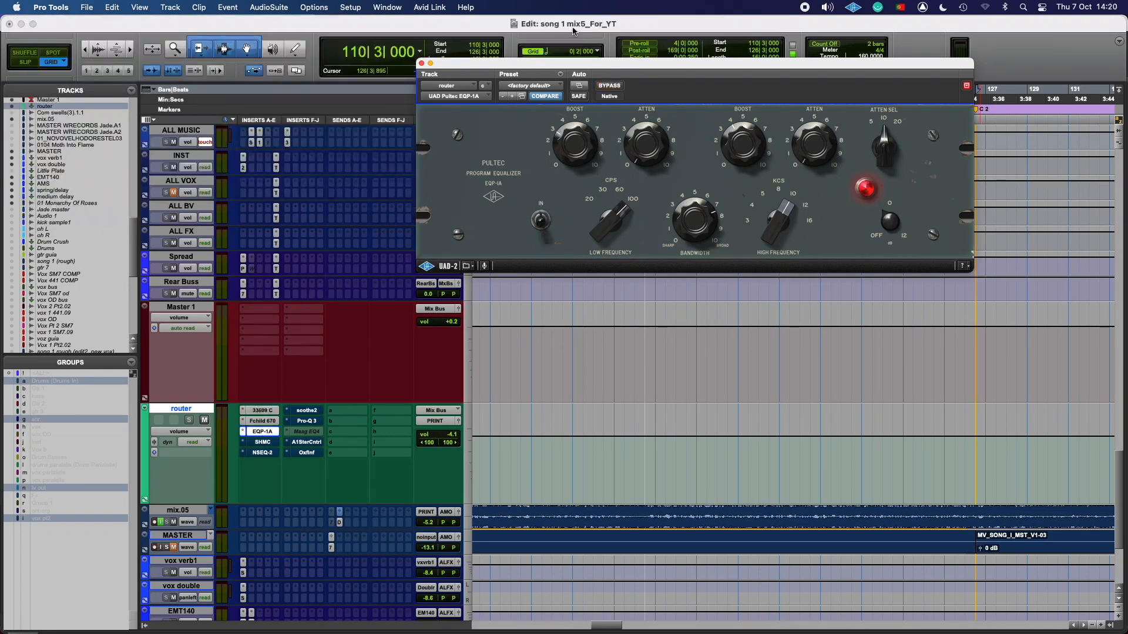
left_click_drag(552, 63, 531, 153)
left_click(518, 310)
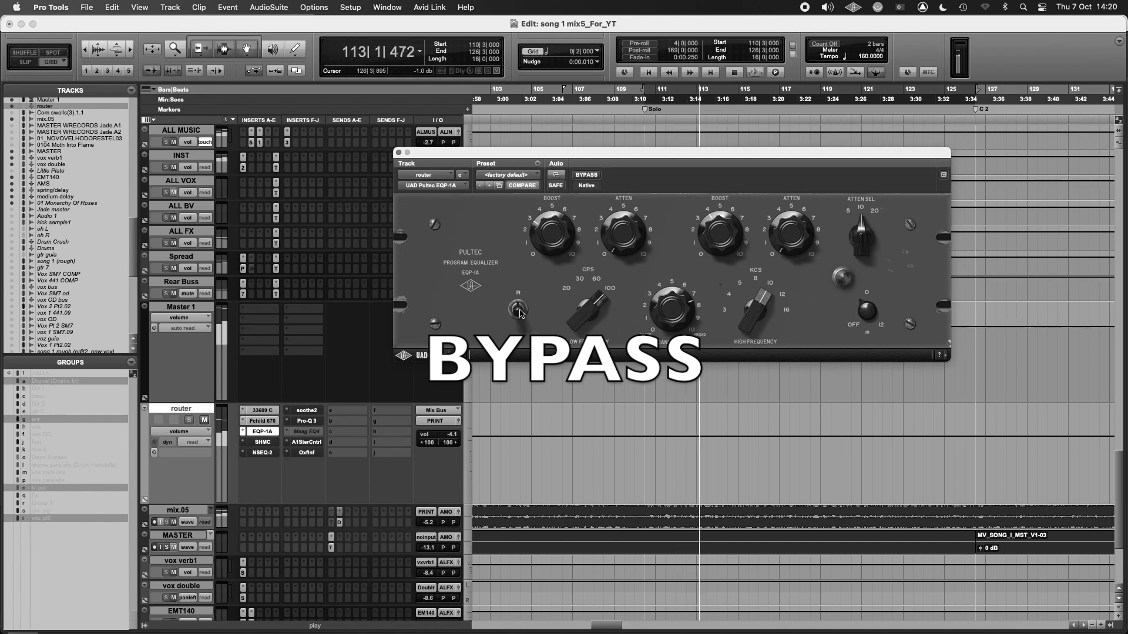
left_click(519, 310)
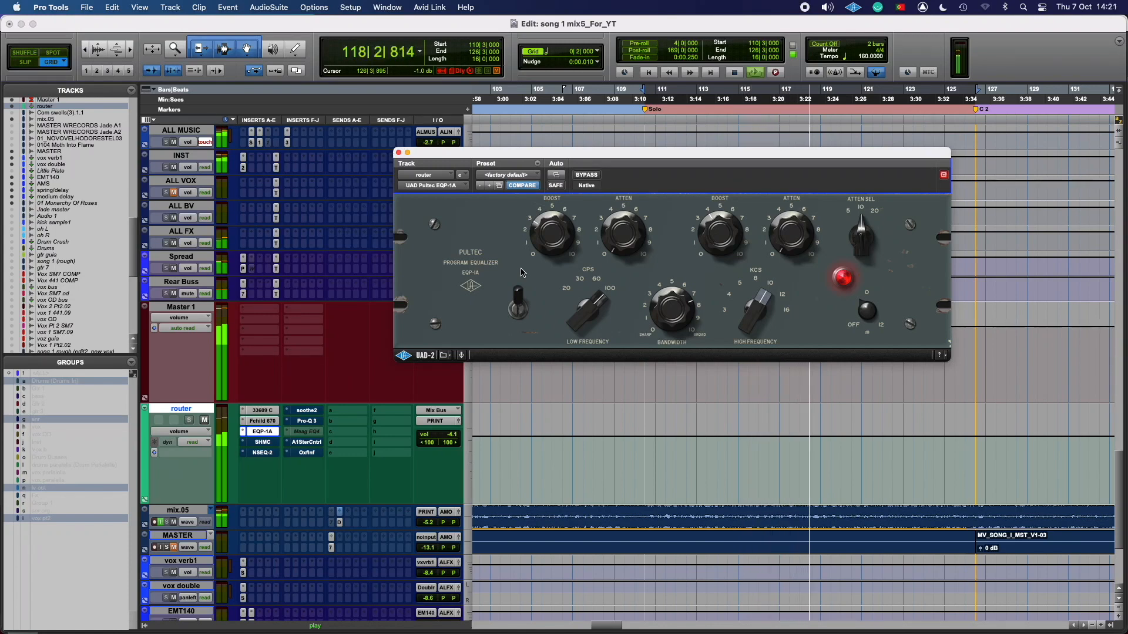
left_click(518, 307)
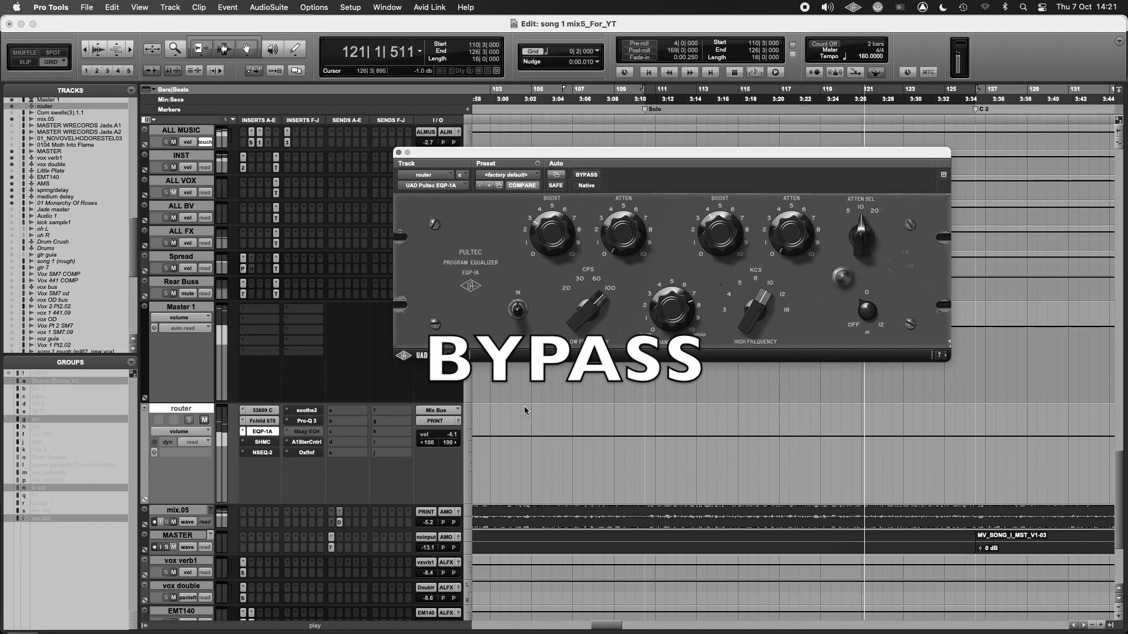
left_click(526, 306)
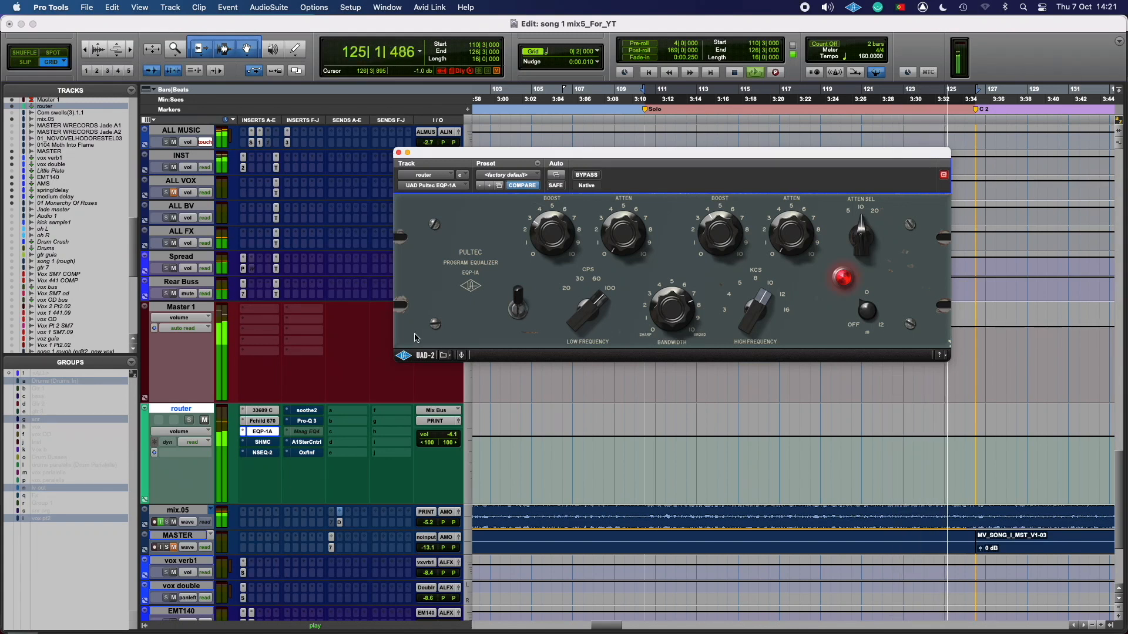
key("space")
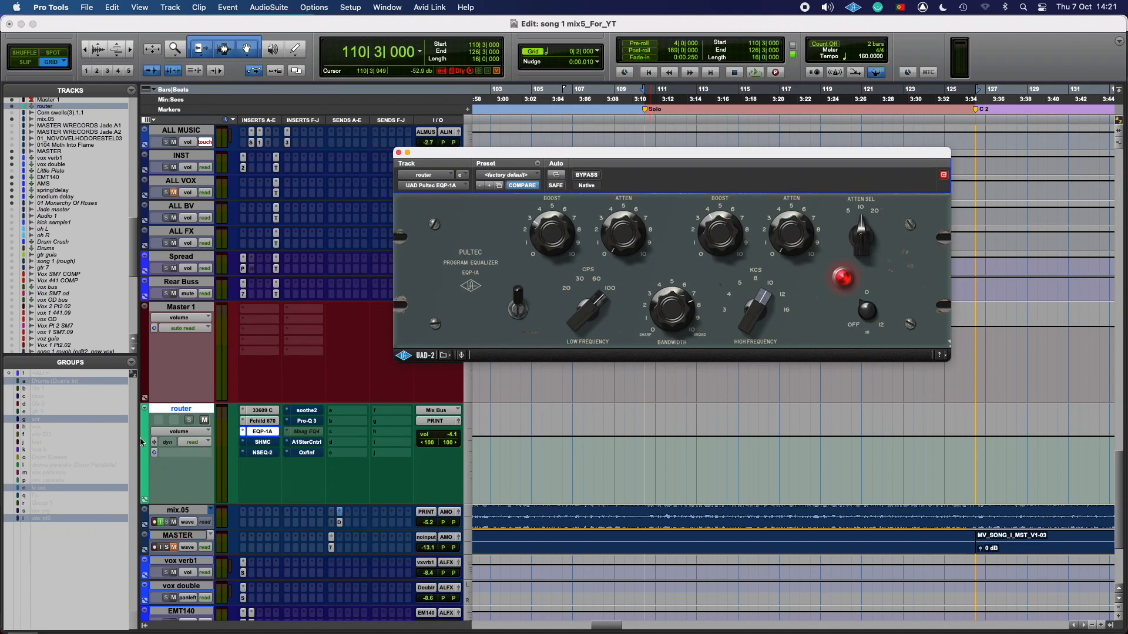
Open the router track's Shadow Hills Mastering Compressor, take it out of bypass, and try its hardwire bypass and output transformer switches
left_click(263, 442)
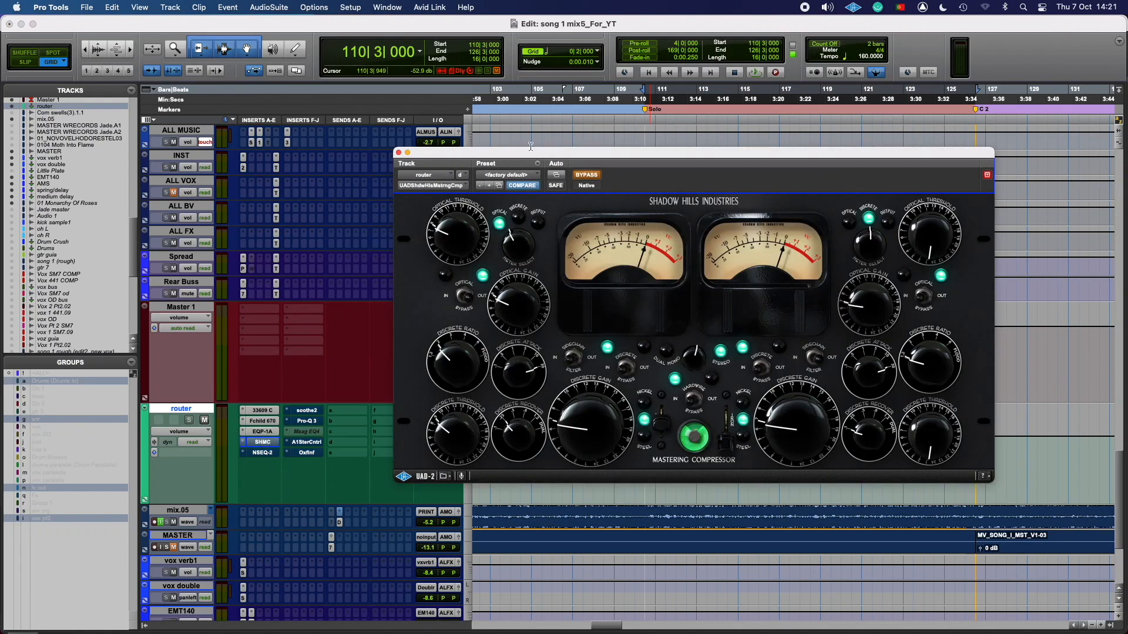
left_click(586, 174)
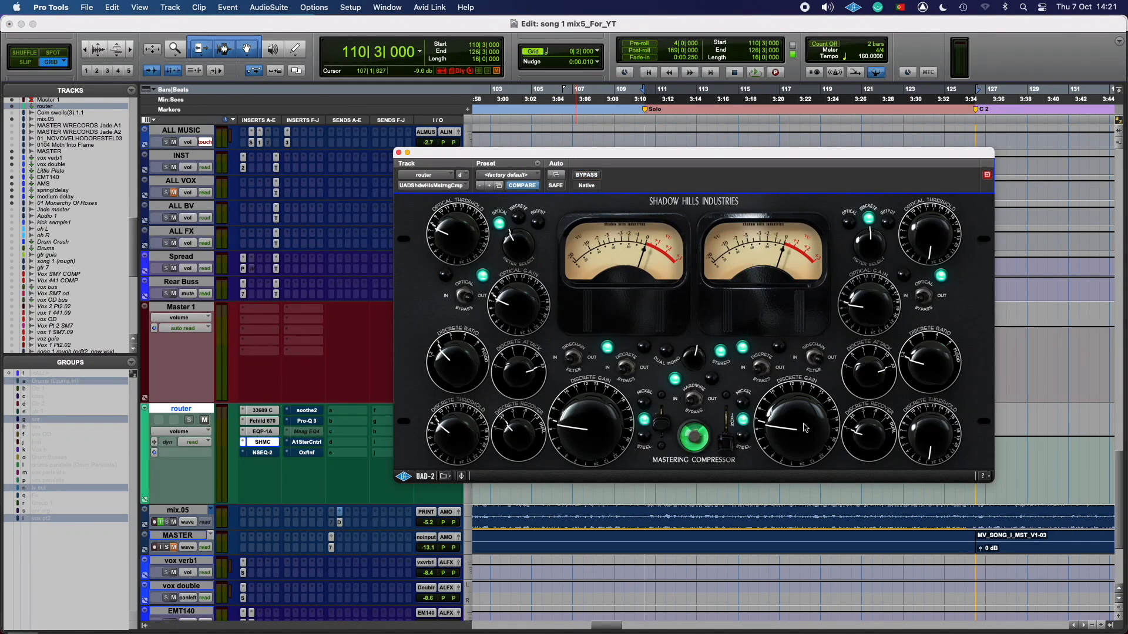
left_click(692, 398)
left_click(668, 405)
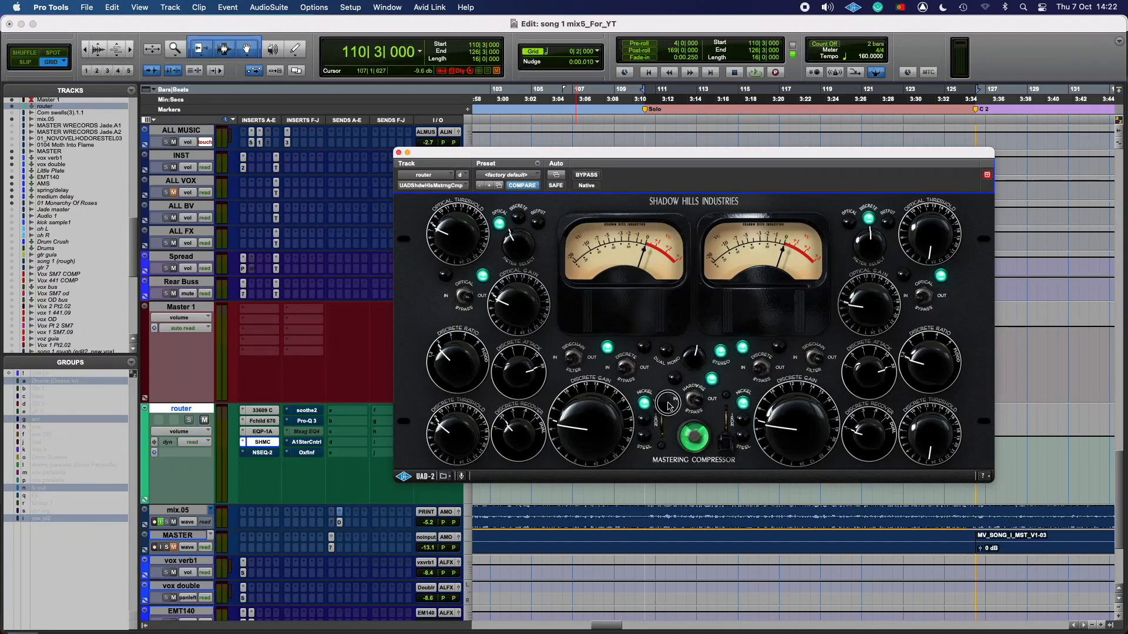
left_click(667, 433)
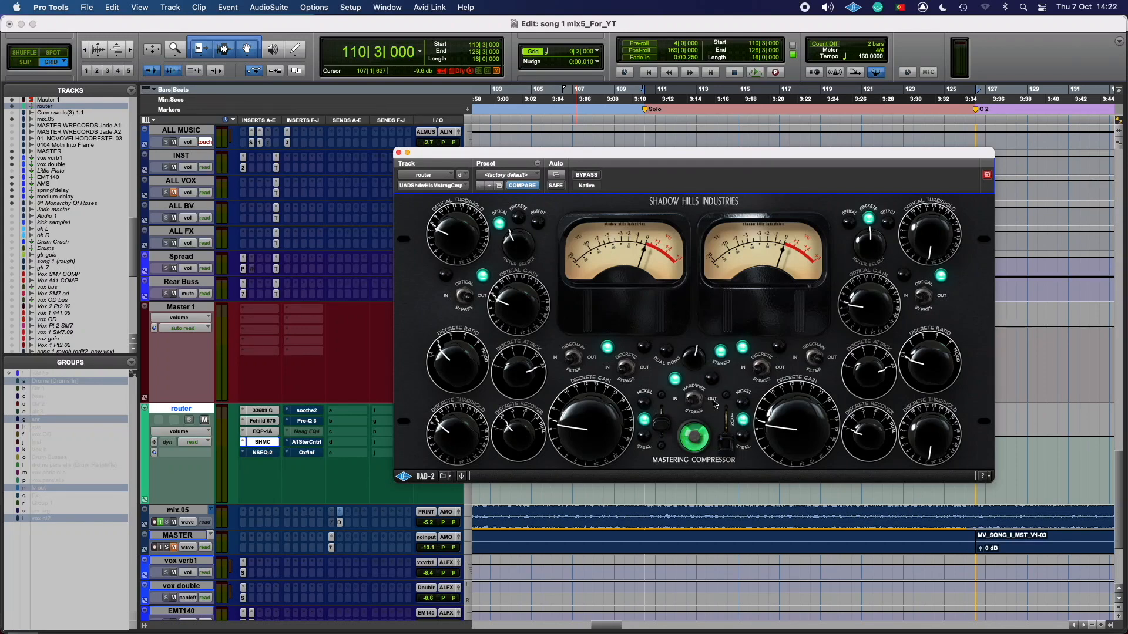
Toggle the Shadow Hills compressor's hardwire bypass switch during Solo playback to compare the bypassed and processed sound
key("space")
left_click(694, 400)
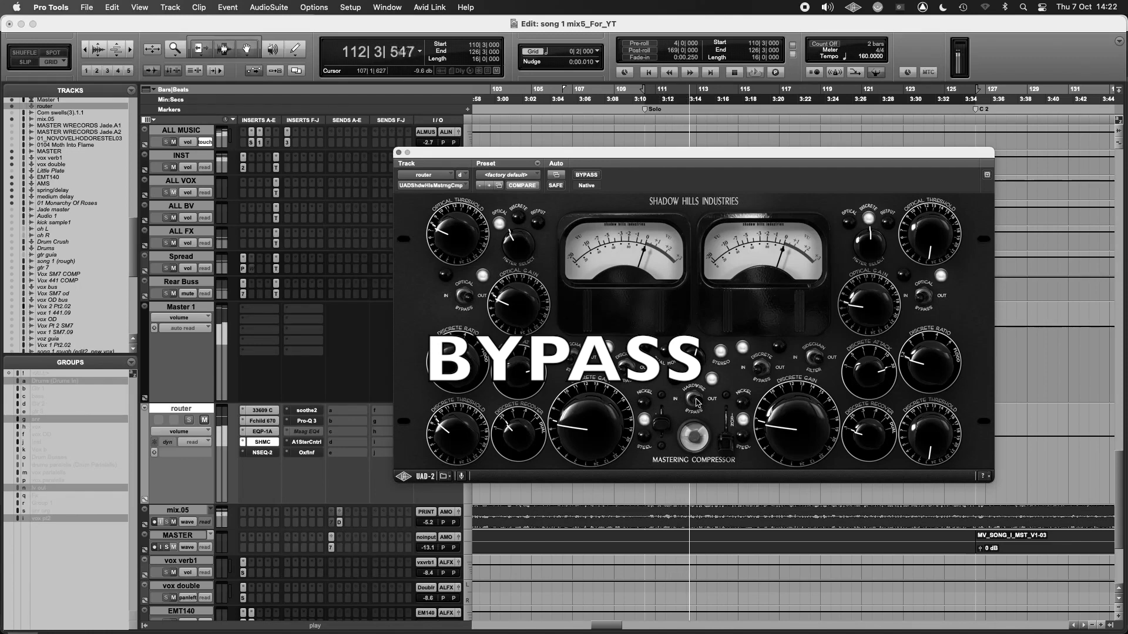
left_click(672, 404)
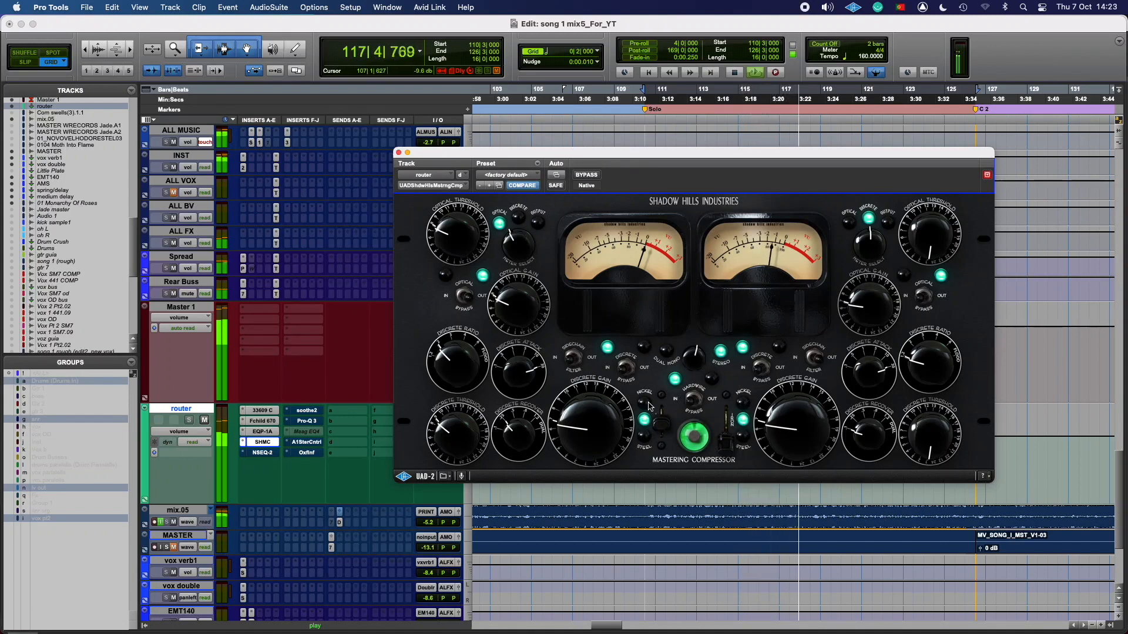
left_click(694, 400)
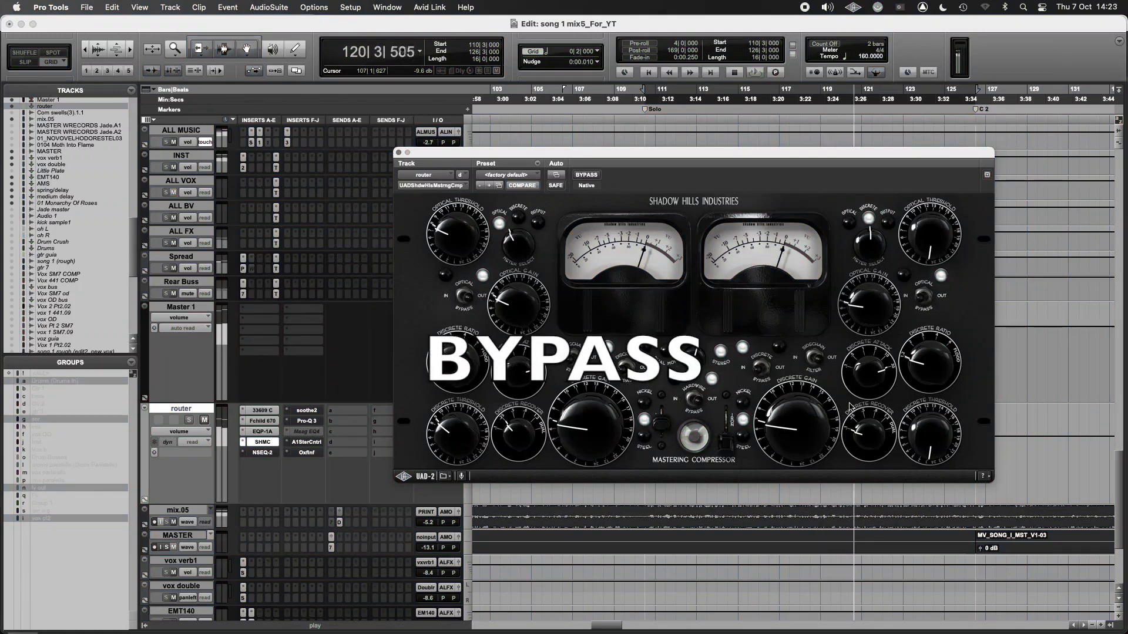
left_click(694, 400)
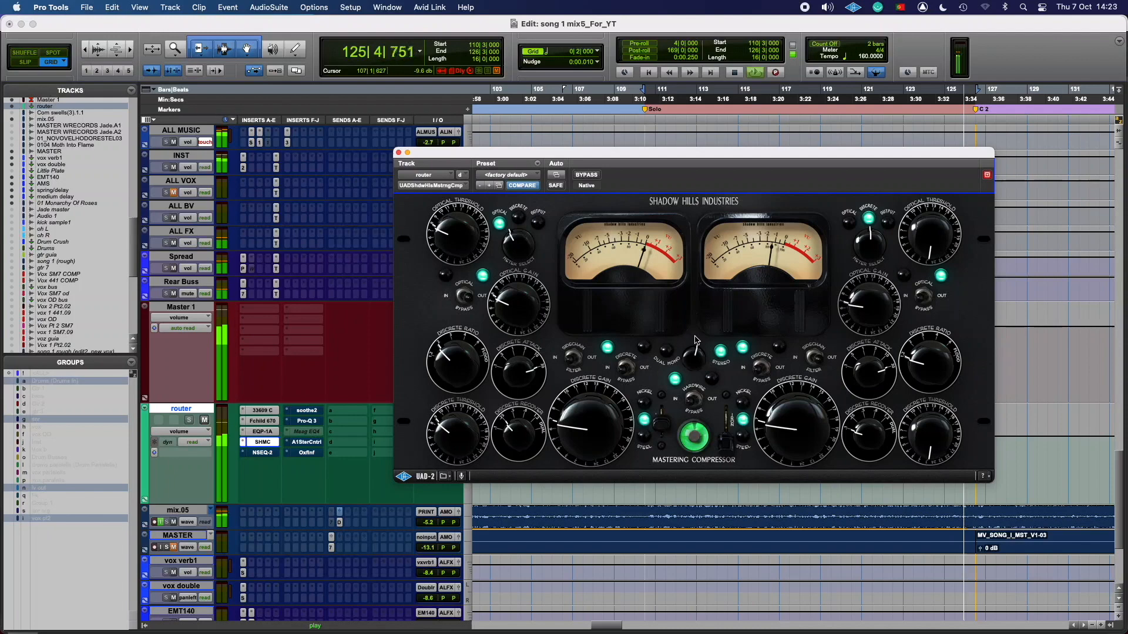
key("space")
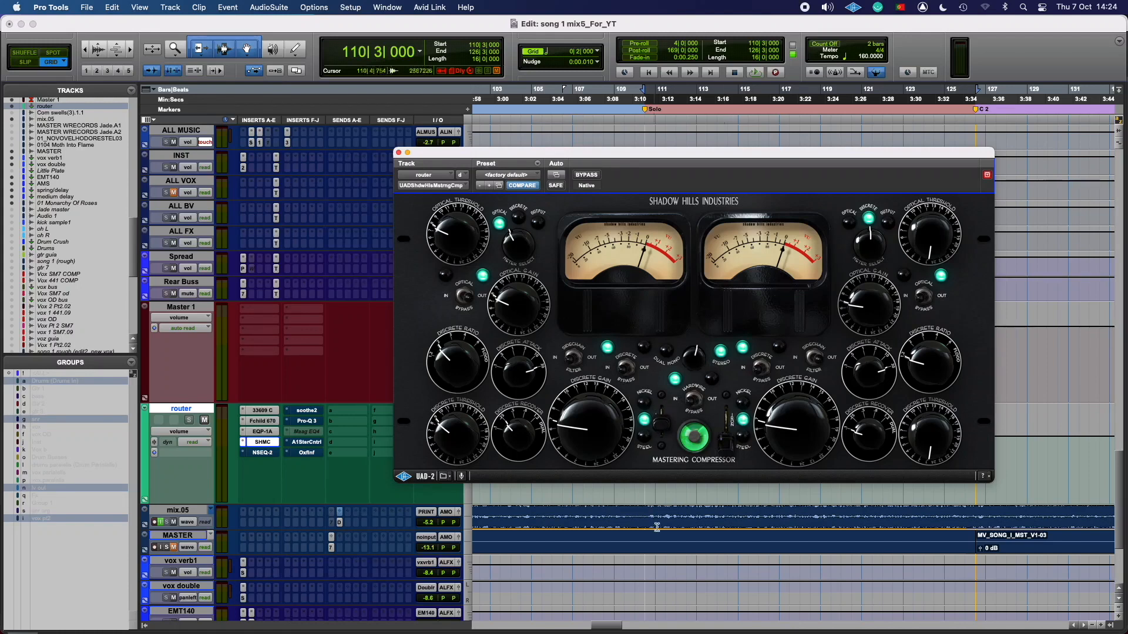
Cycle the Shadow Hills output transformer through nickel, steel and iron during Solo playback to compare their tone, ending on iron
key("space")
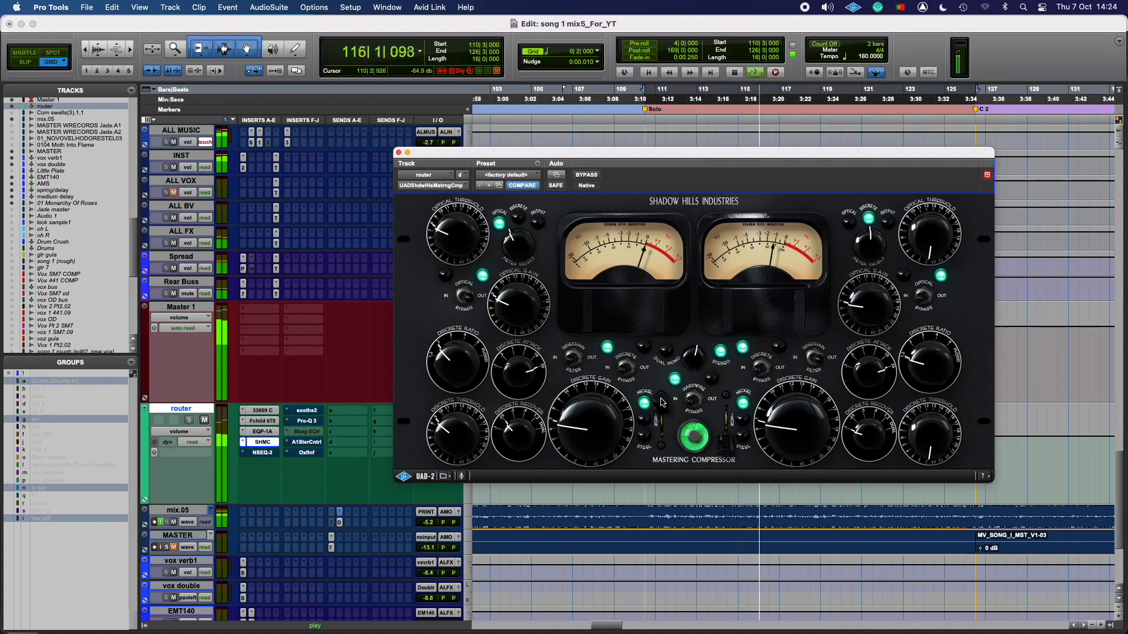
left_click(661, 404)
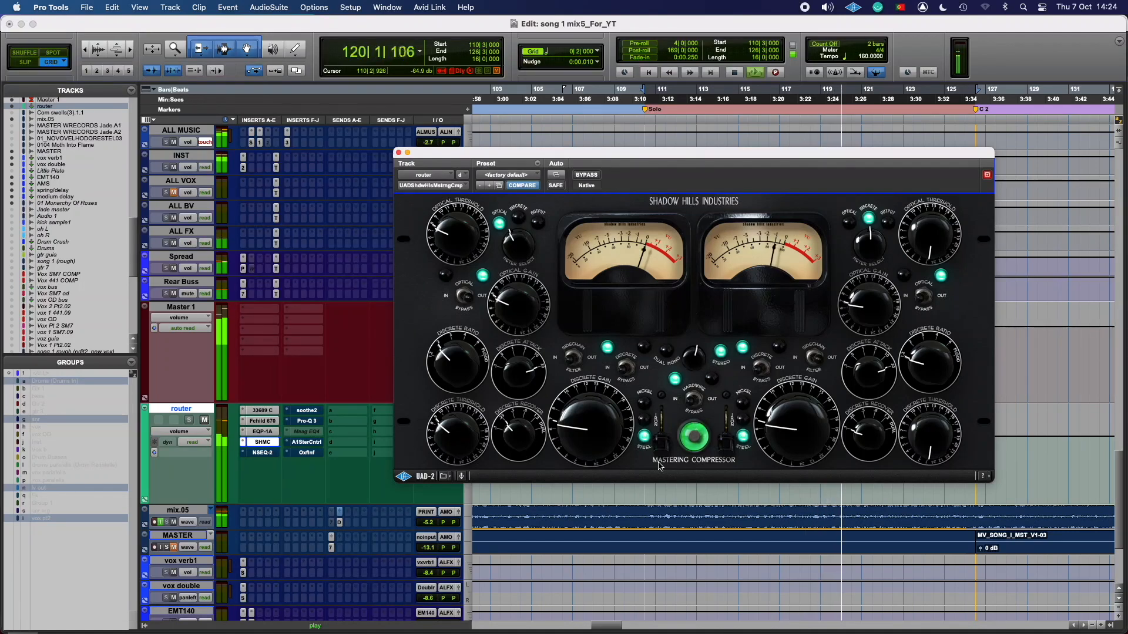
left_click(661, 397)
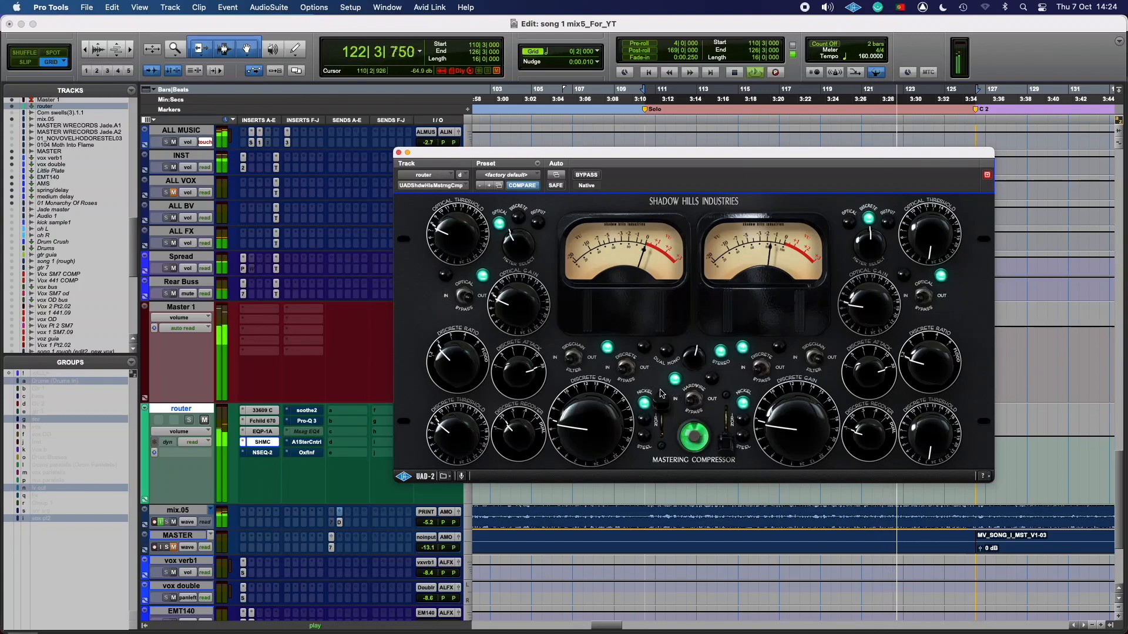
left_click(658, 416)
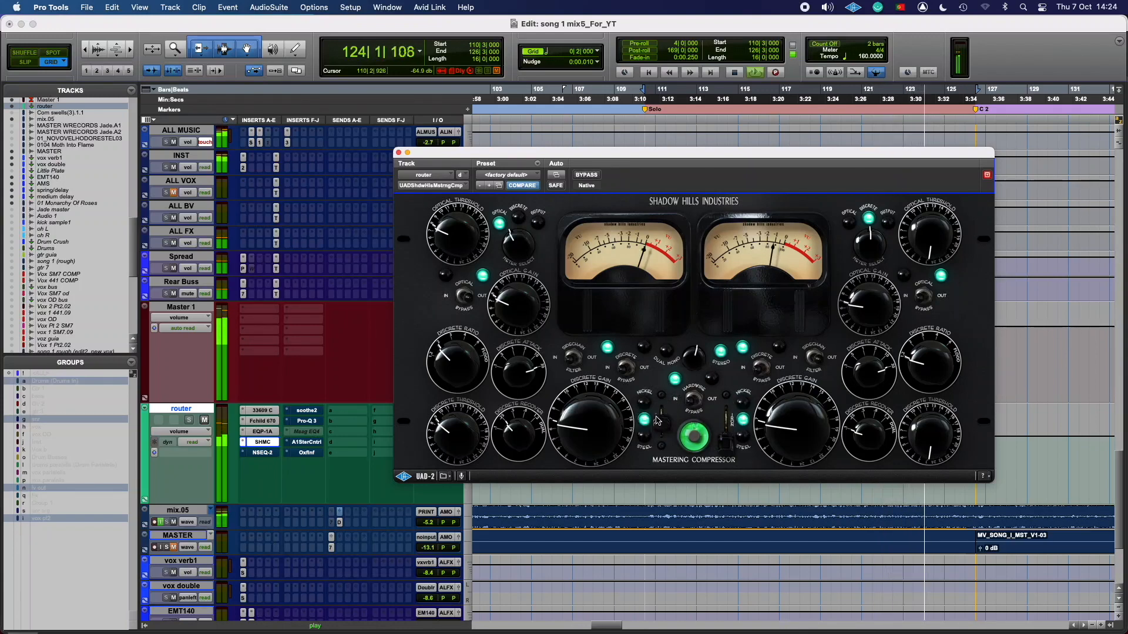
key("space")
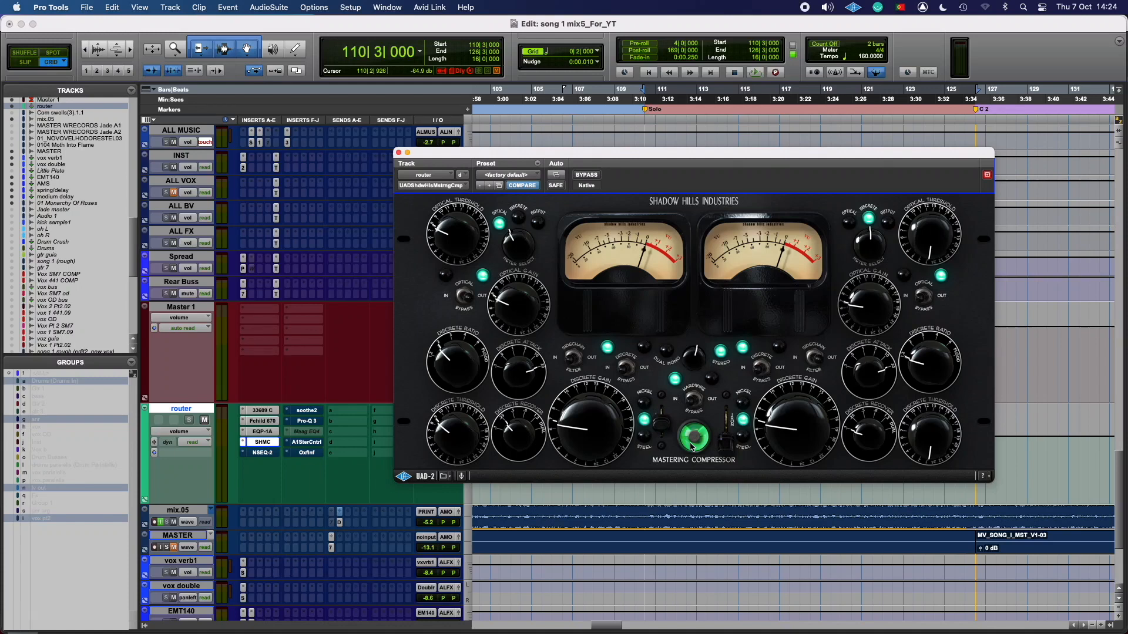
Take the router track's Millennia NSEQ-2 out of bypass and toggle its IN switches during Solo playback to compare the EQ's effect
left_click(262, 453)
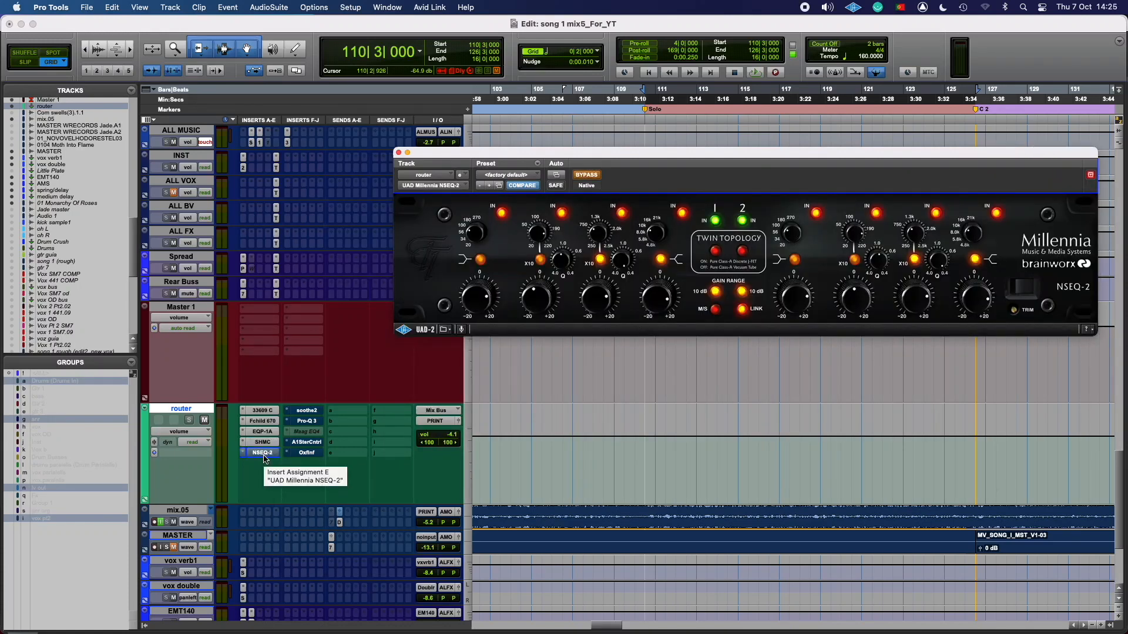
left_click(592, 176)
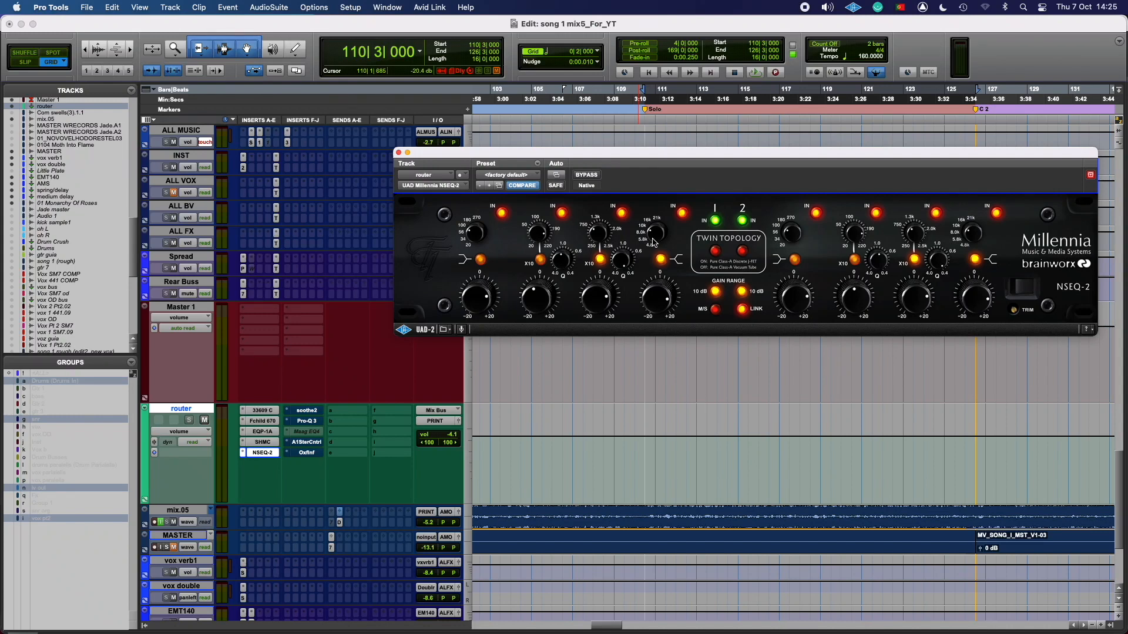
left_click(742, 222)
key("space")
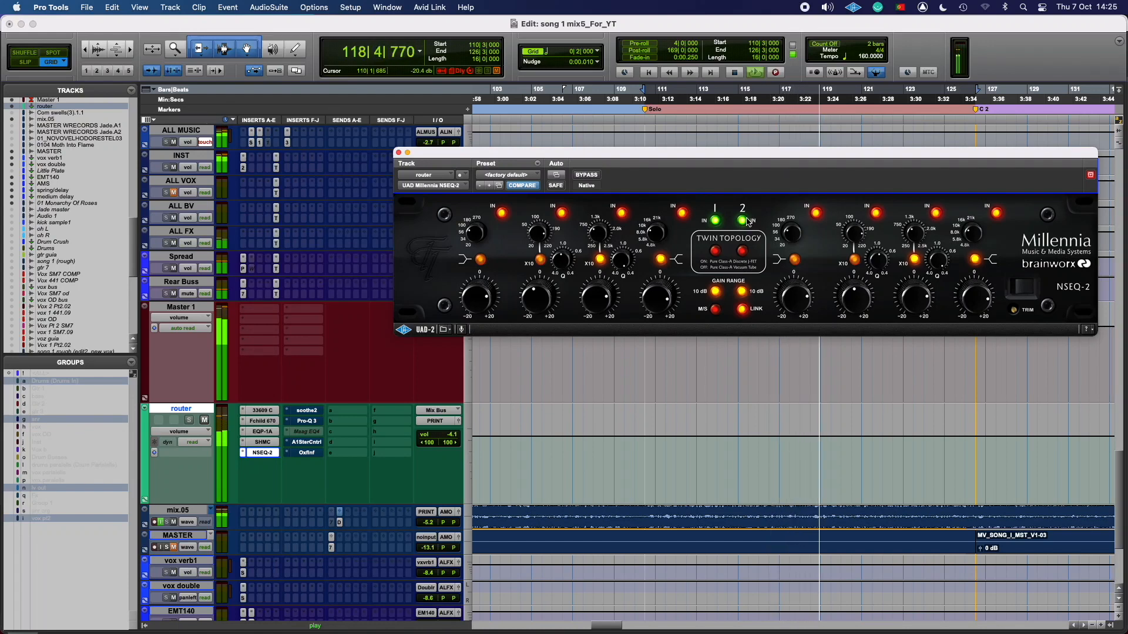
left_click(744, 221)
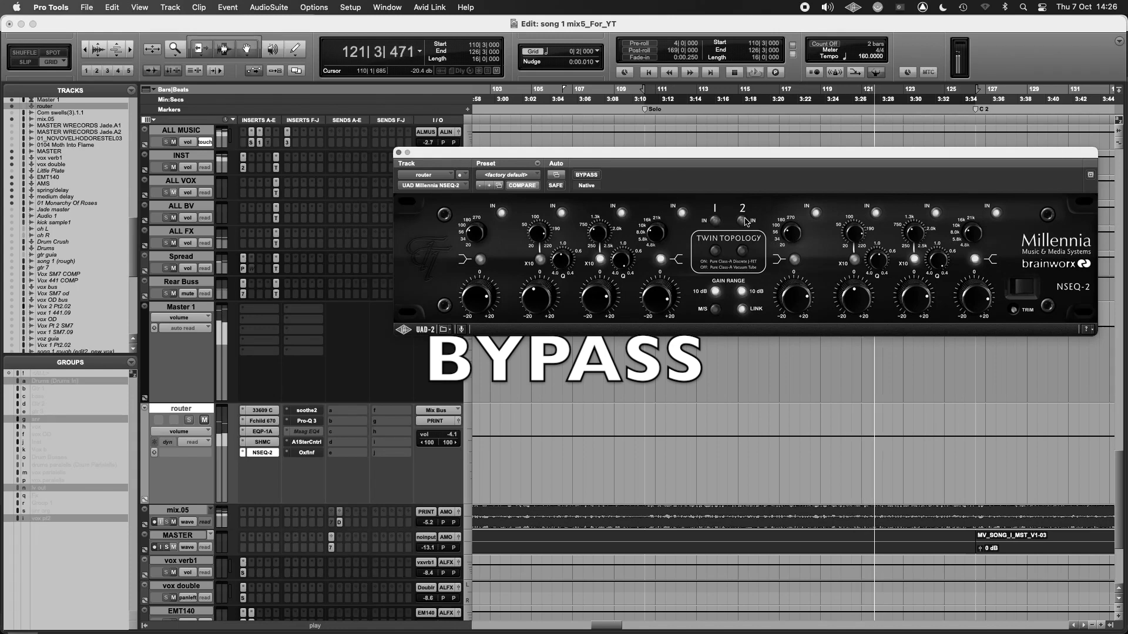
left_click(743, 221)
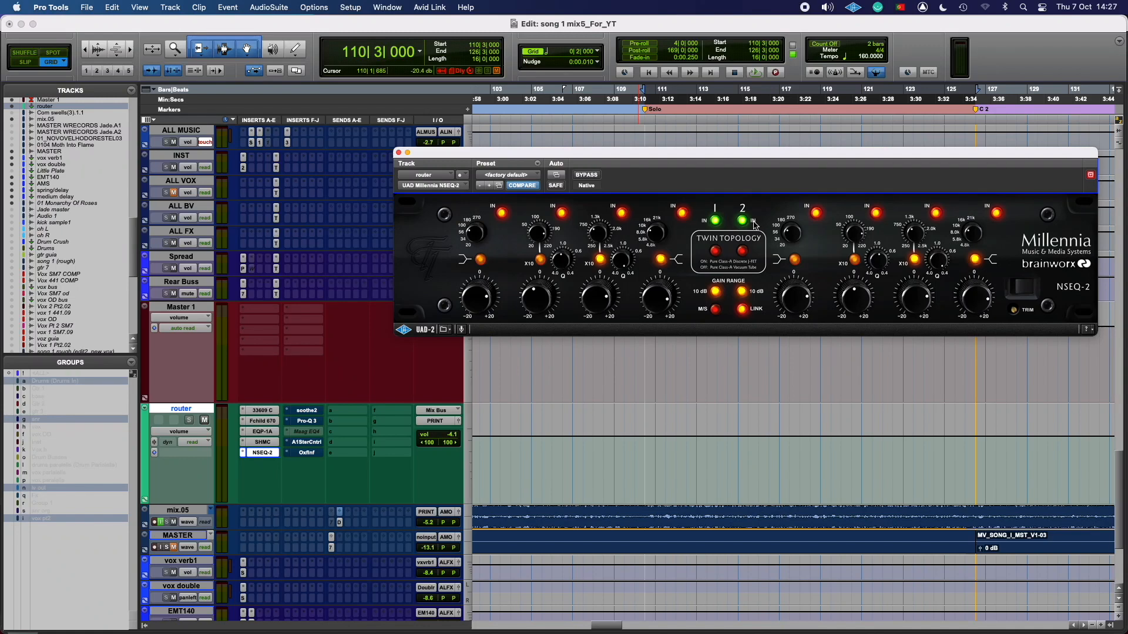
Toggle the NSEQ-2's power switch repeatedly during Solo playback to compare the sound with the unit off and on
left_click(1013, 309)
left_click(1014, 310)
left_click(1013, 311)
key("space")
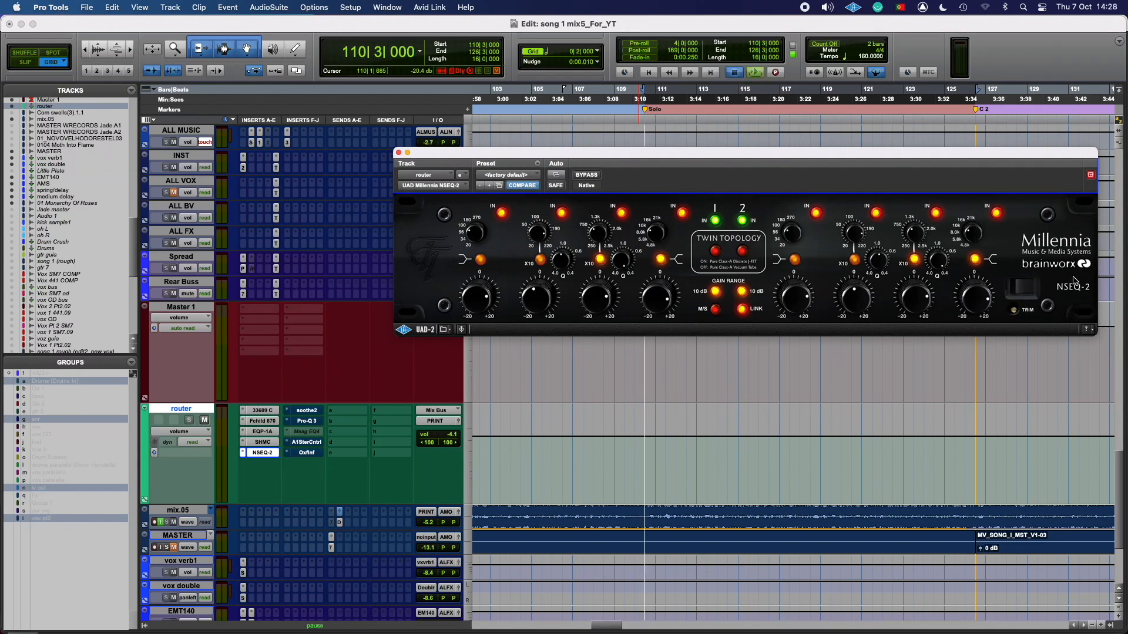
left_click(1023, 289)
left_click(1023, 288)
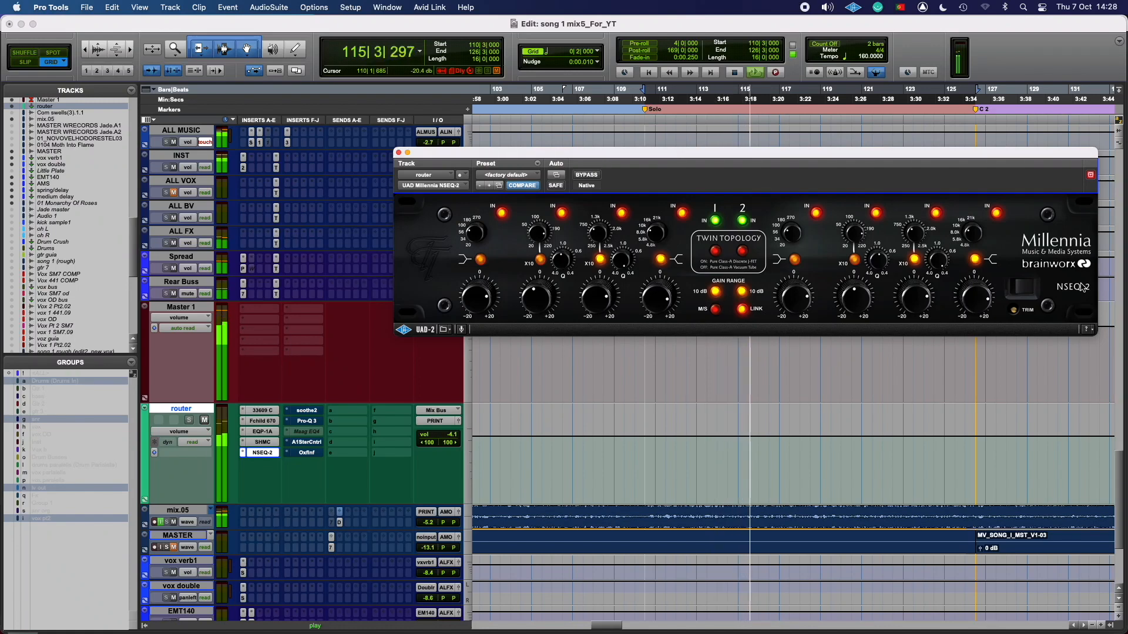
left_click(1023, 288)
left_click(1022, 288)
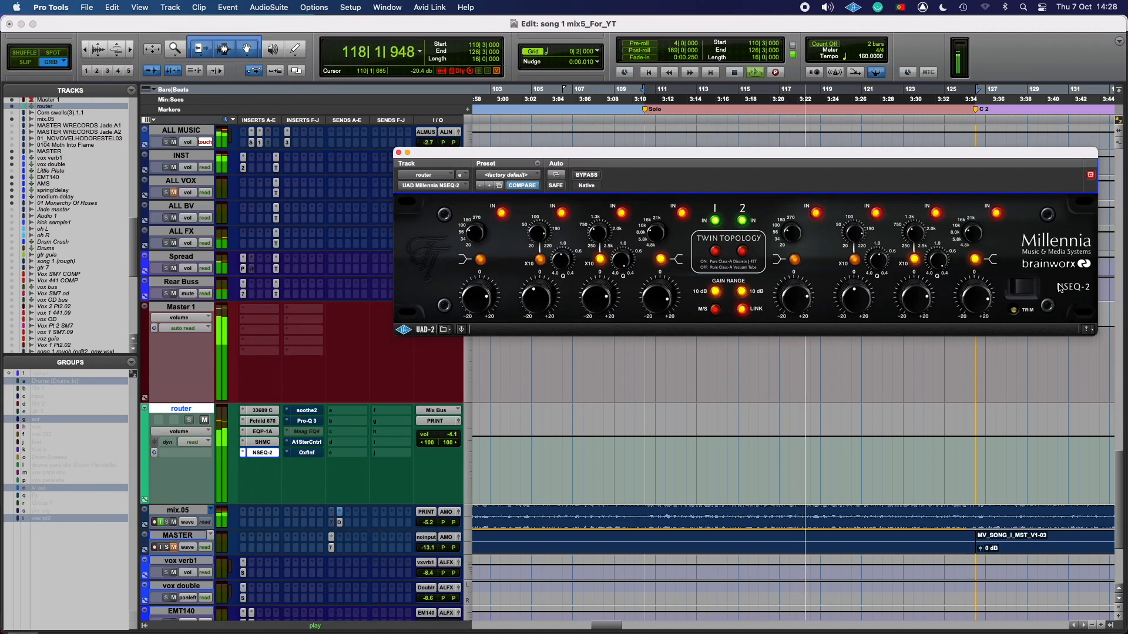
left_click(1022, 288)
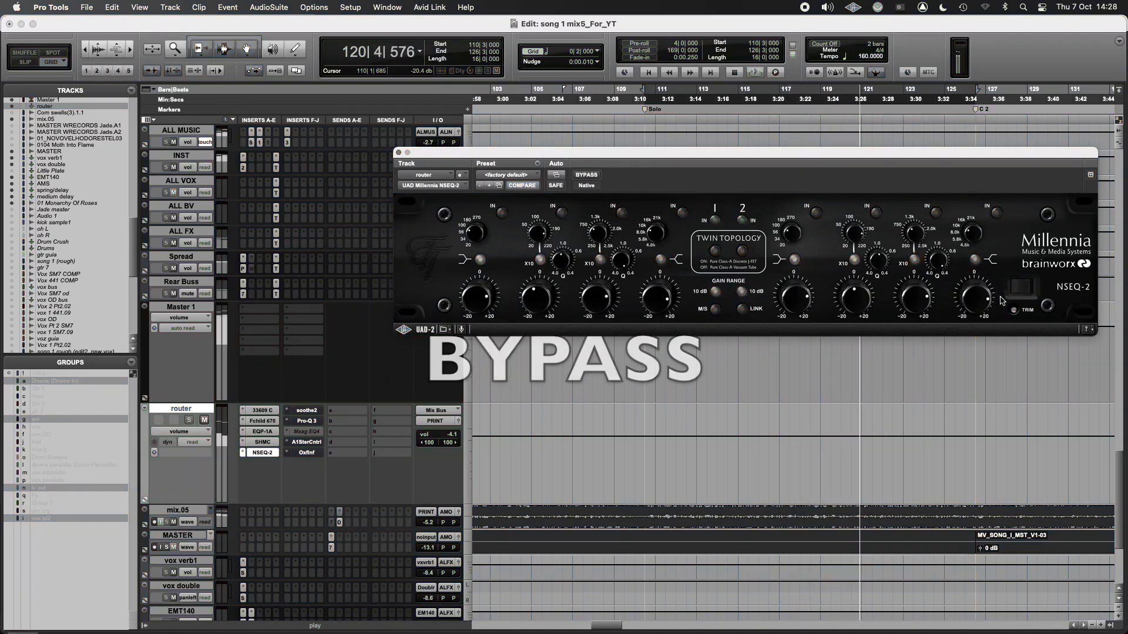
left_click(1021, 288)
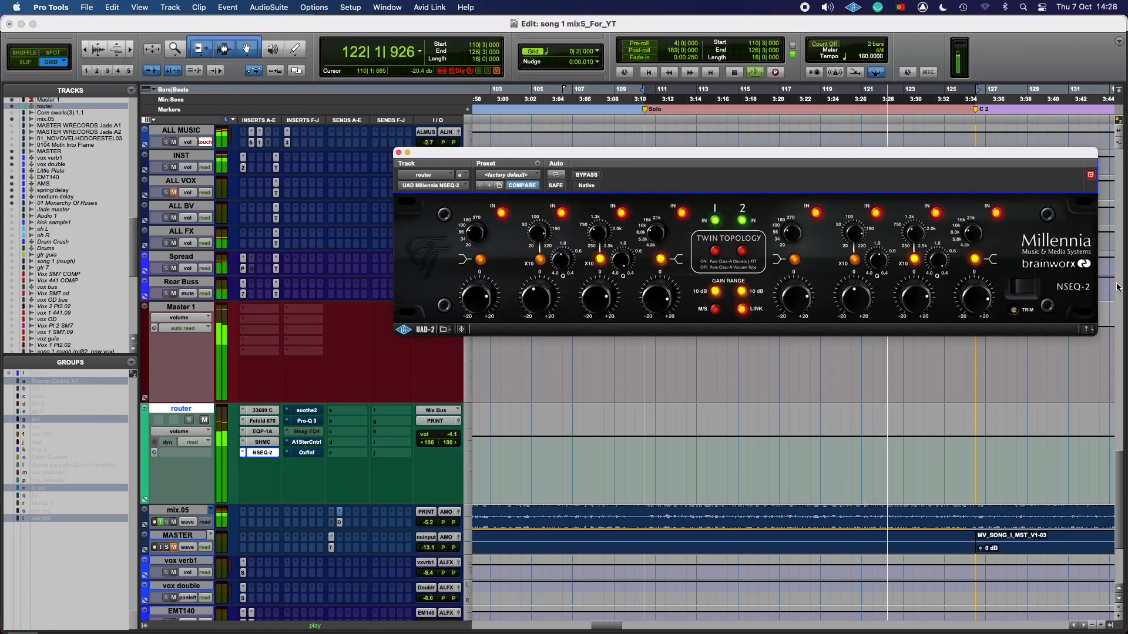
key("space")
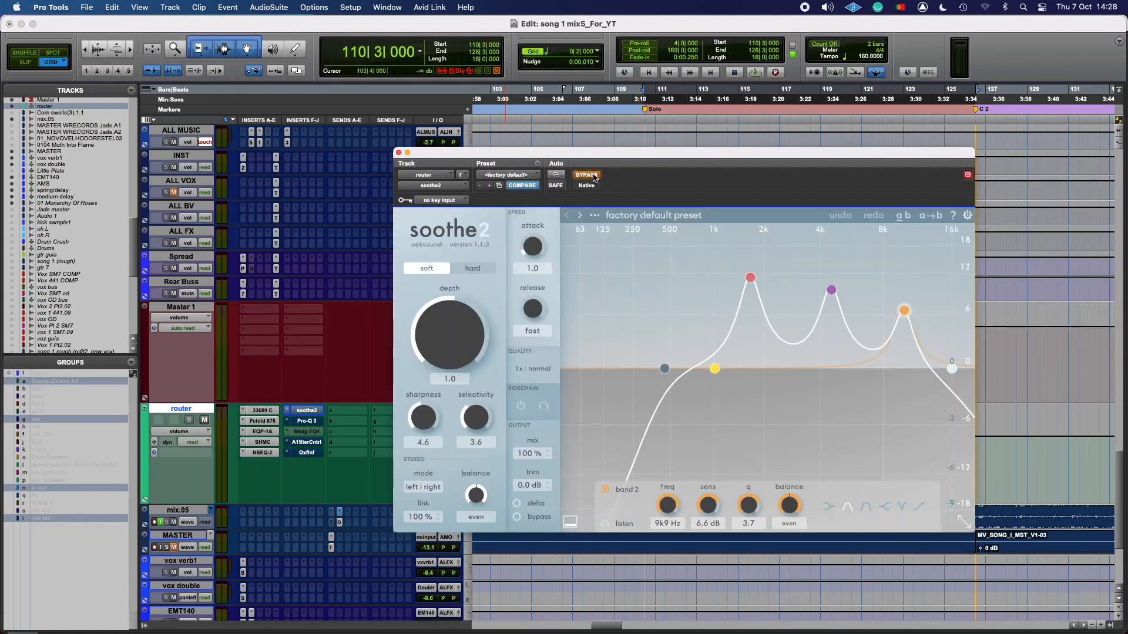
Show the router track's soothe2 and FabFilter Pro-Q 3 together and take both plugins out of bypass
left_click(587, 175)
left_click(306, 420)
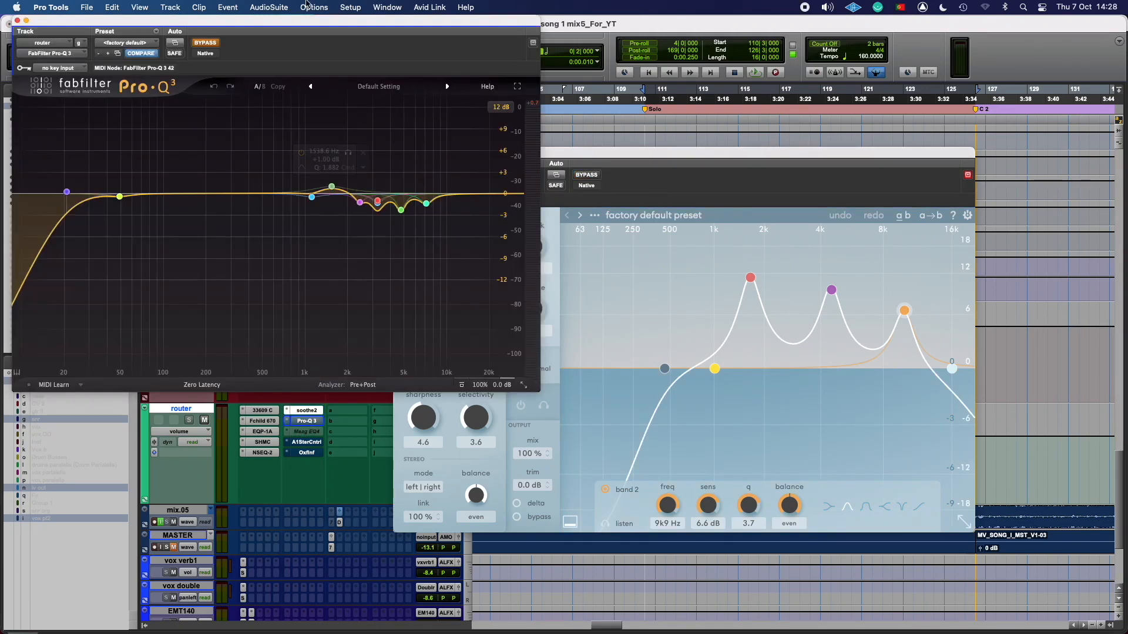
left_click_drag(570, 157, 757, 49)
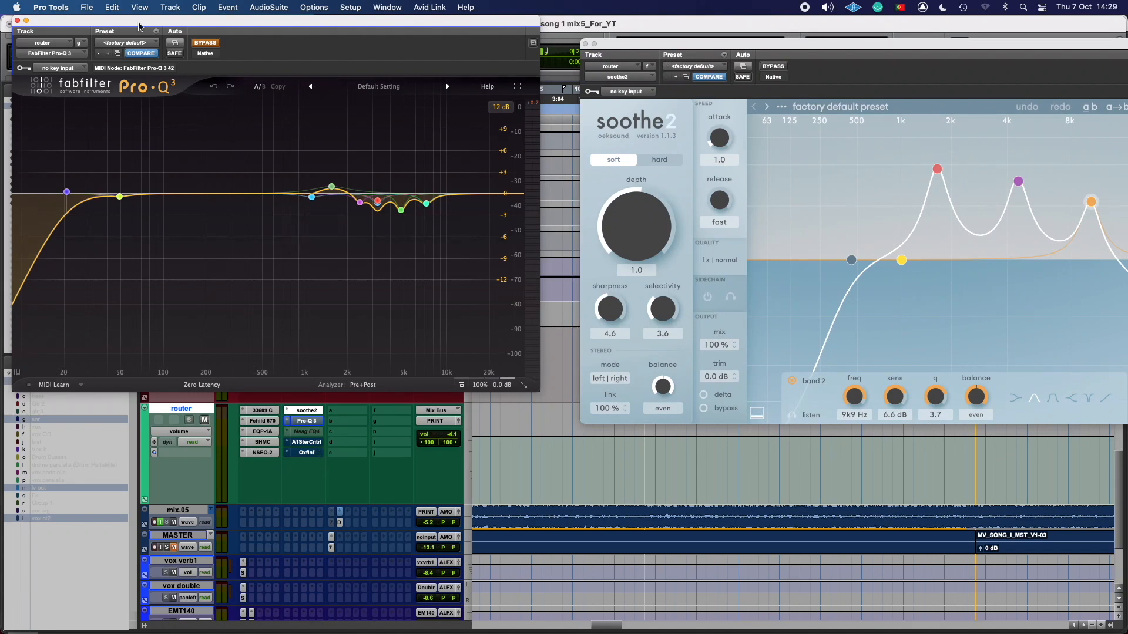
left_click(215, 42)
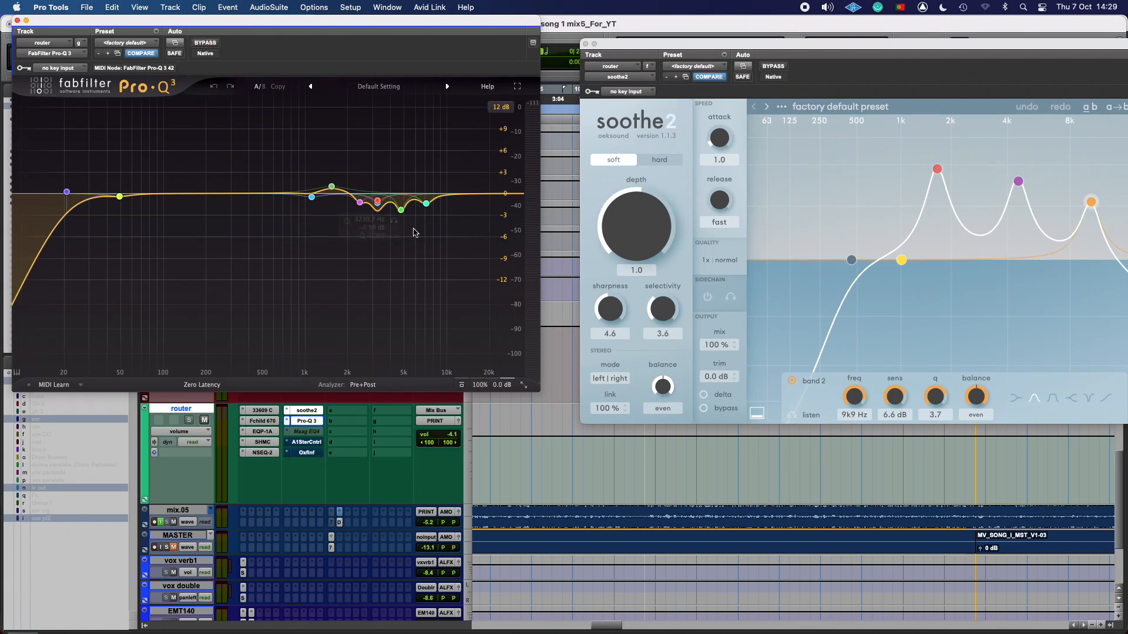
Make the router track's A1SterCntrl and OxfInf inserts inactive and align the soothe2 window beside the Pro-Q 3 window
left_click(308, 442, "super")
left_click(313, 453, "super")
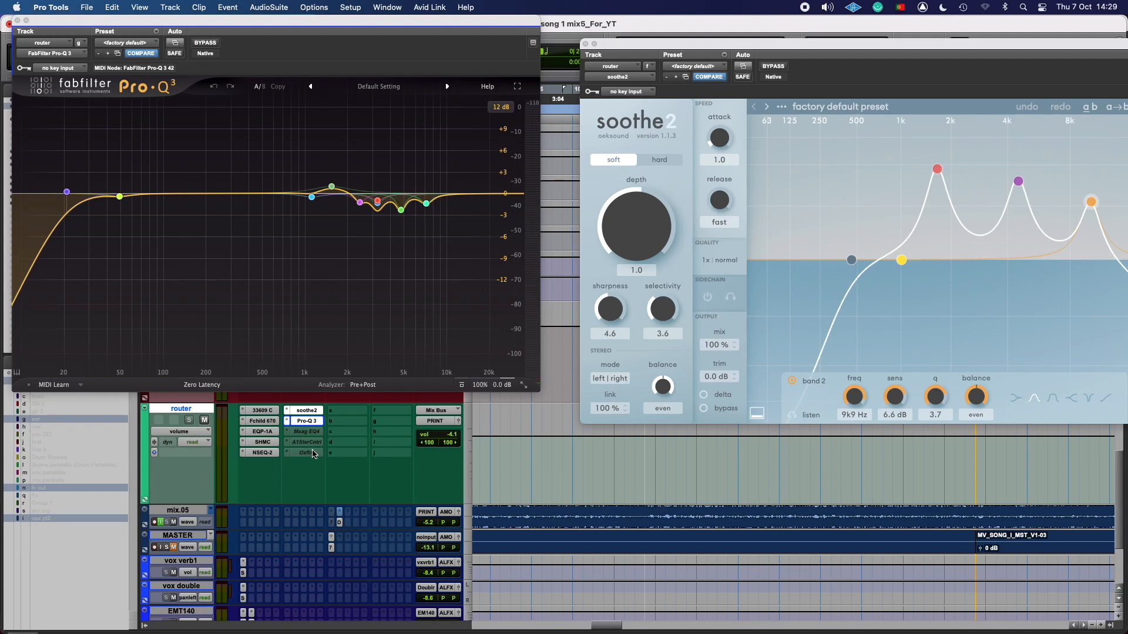
left_click_drag(688, 47, 646, 24)
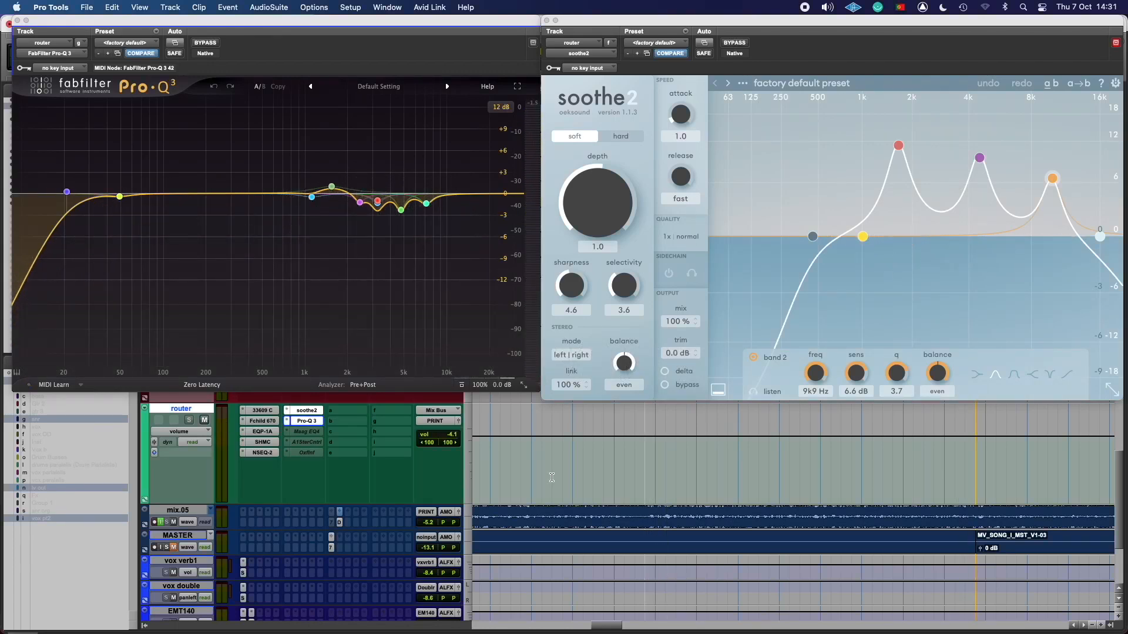
Bypass the Pro-Q 3 insert and toggle soothe2's own bypass during Solo playback to compare the sound with and without soothe2
left_click(313, 422, "super")
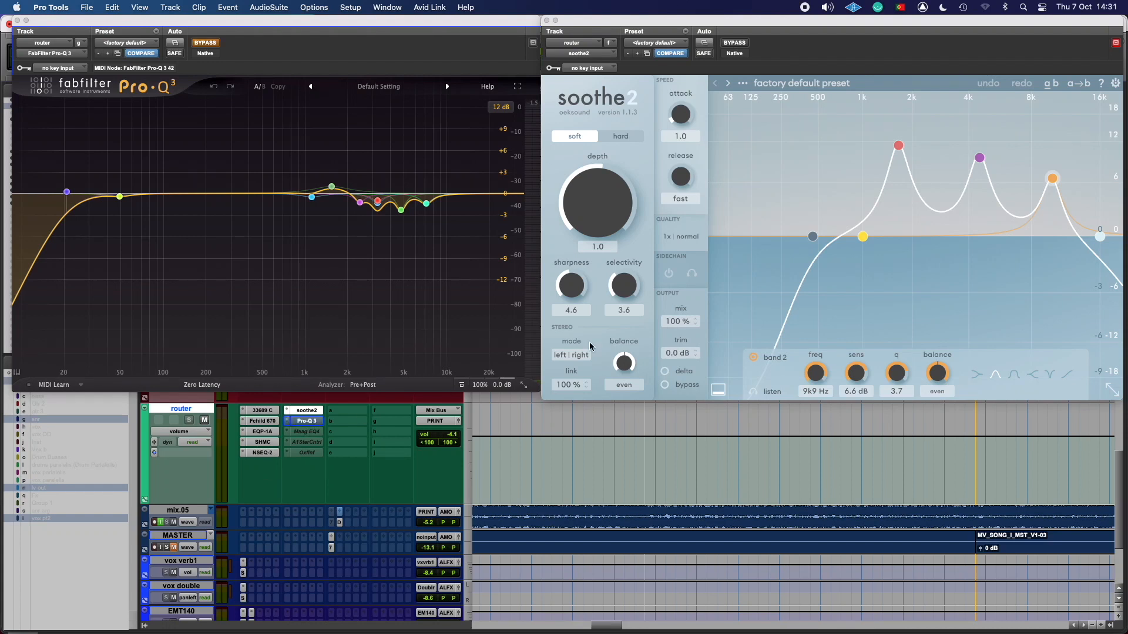
left_click(666, 385)
key("space")
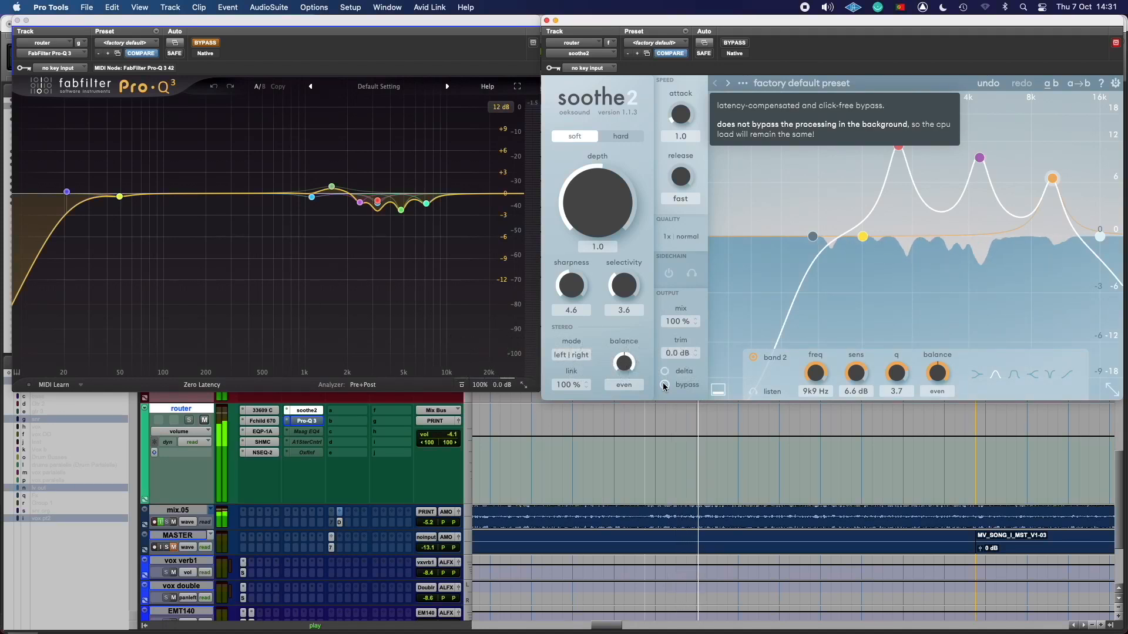
left_click(664, 385)
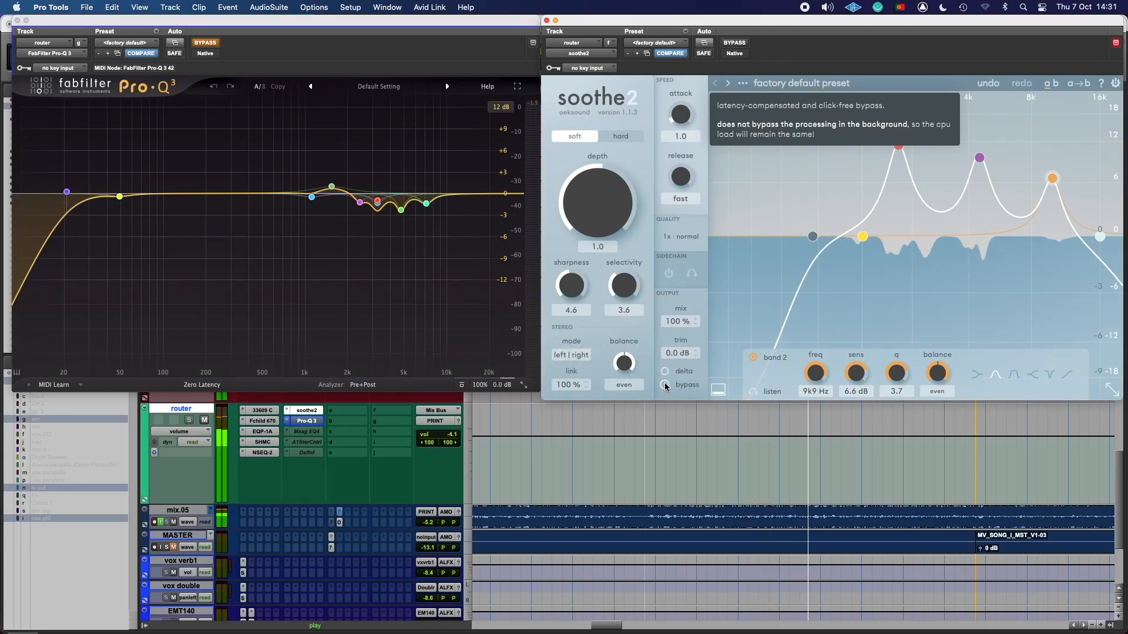
left_click(664, 386)
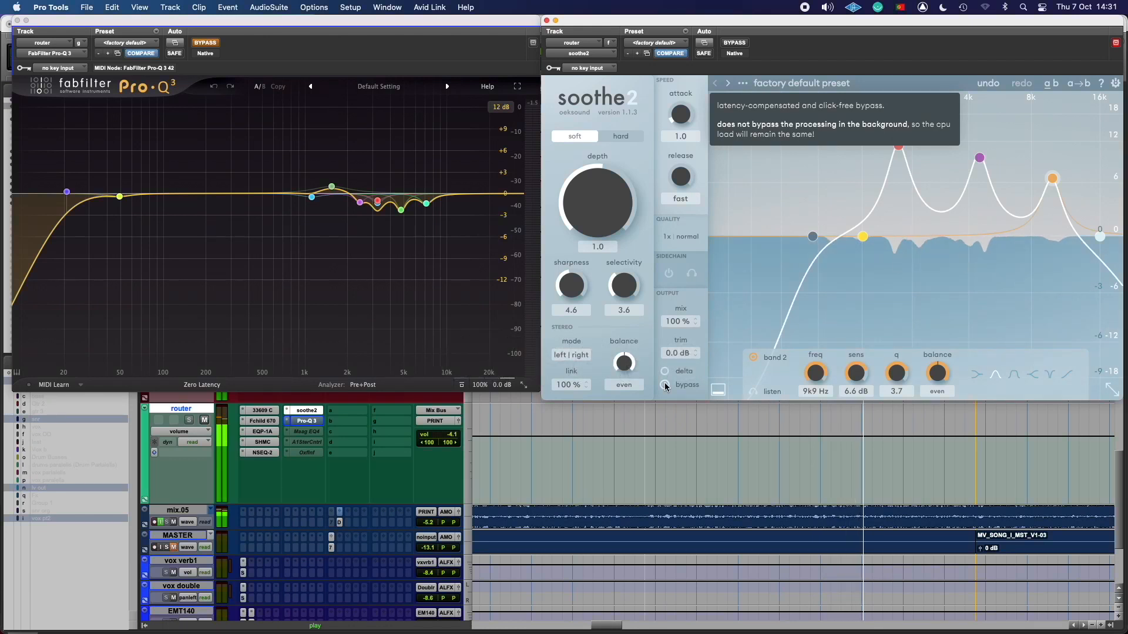
key("space")
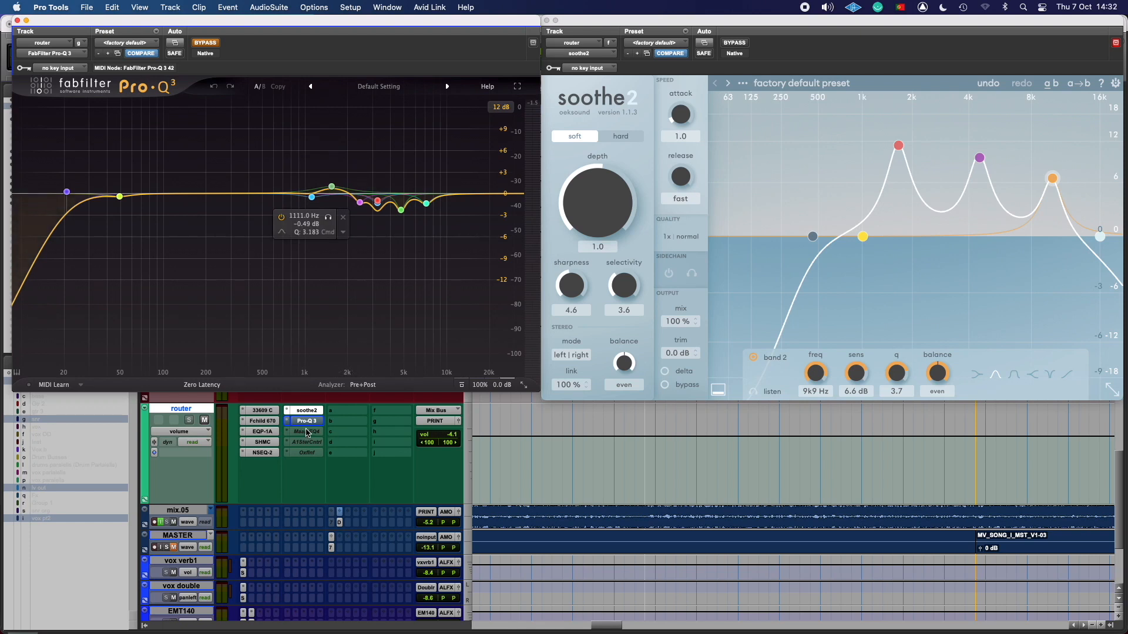
Take the router track's Pro-Q 3 insert out of bypass during Solo playback to compare the sound, and set its display range to 3 dB
key("space")
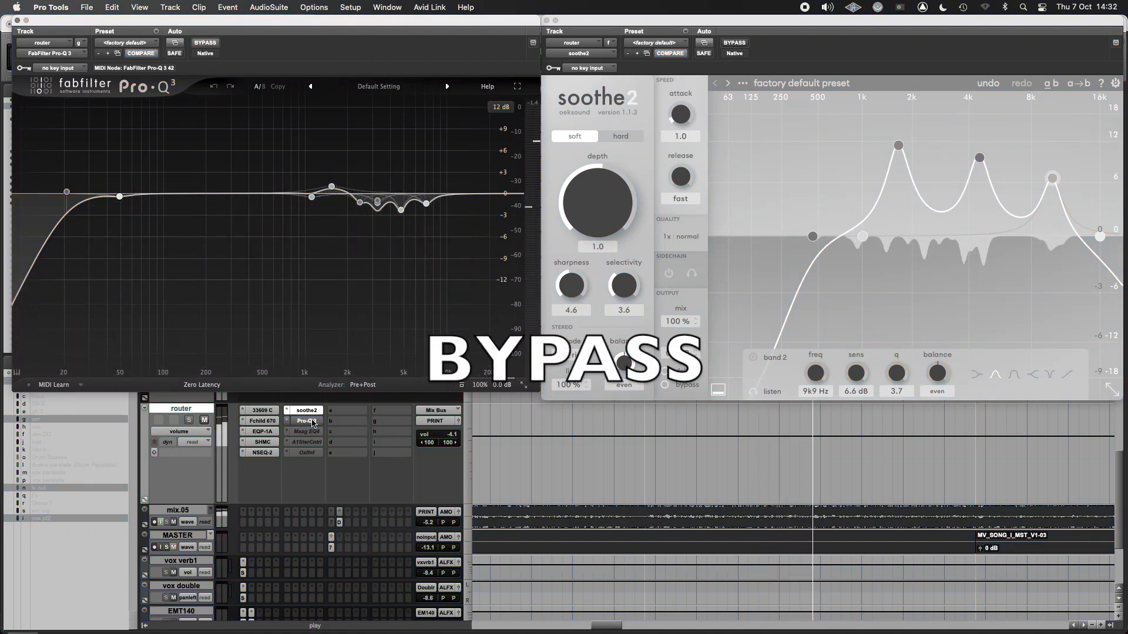
left_click(313, 423, "super")
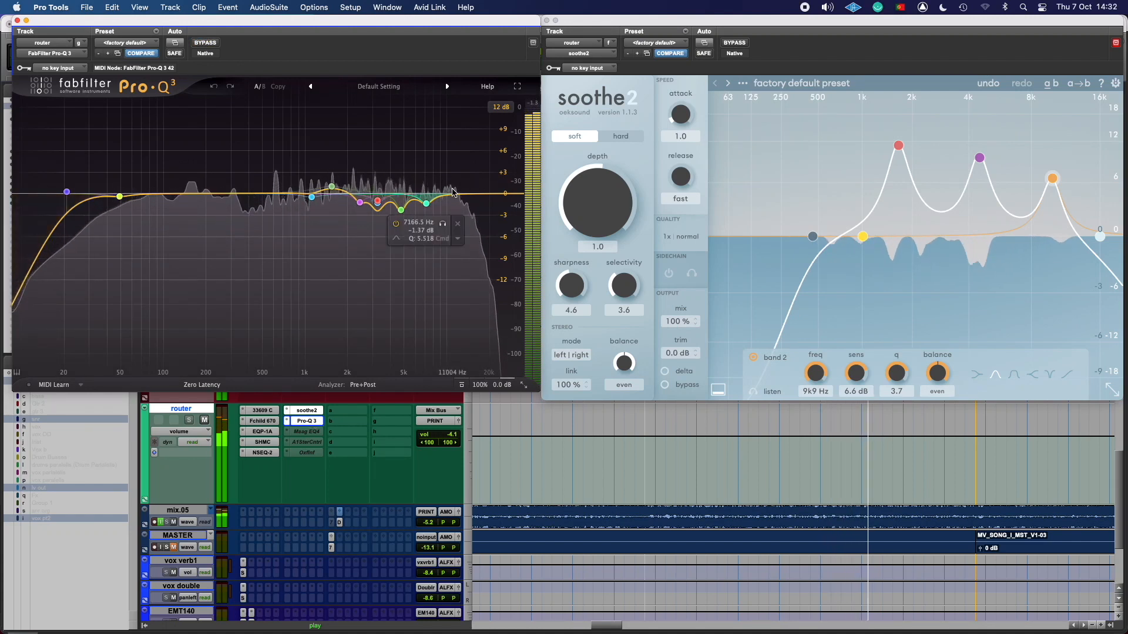
key("space")
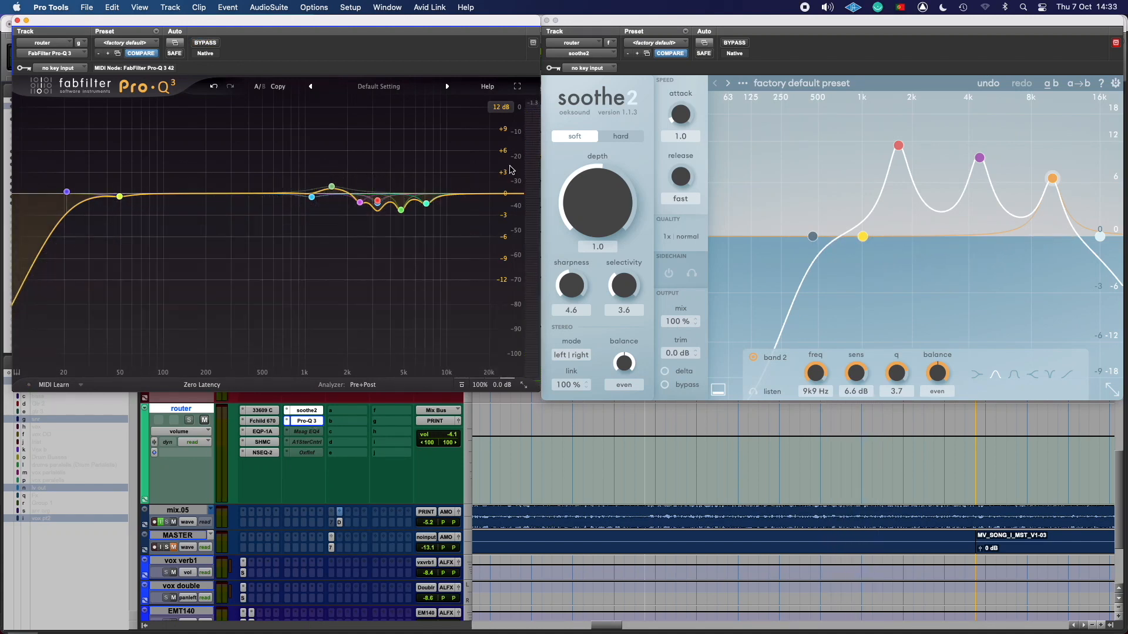
left_click(501, 107)
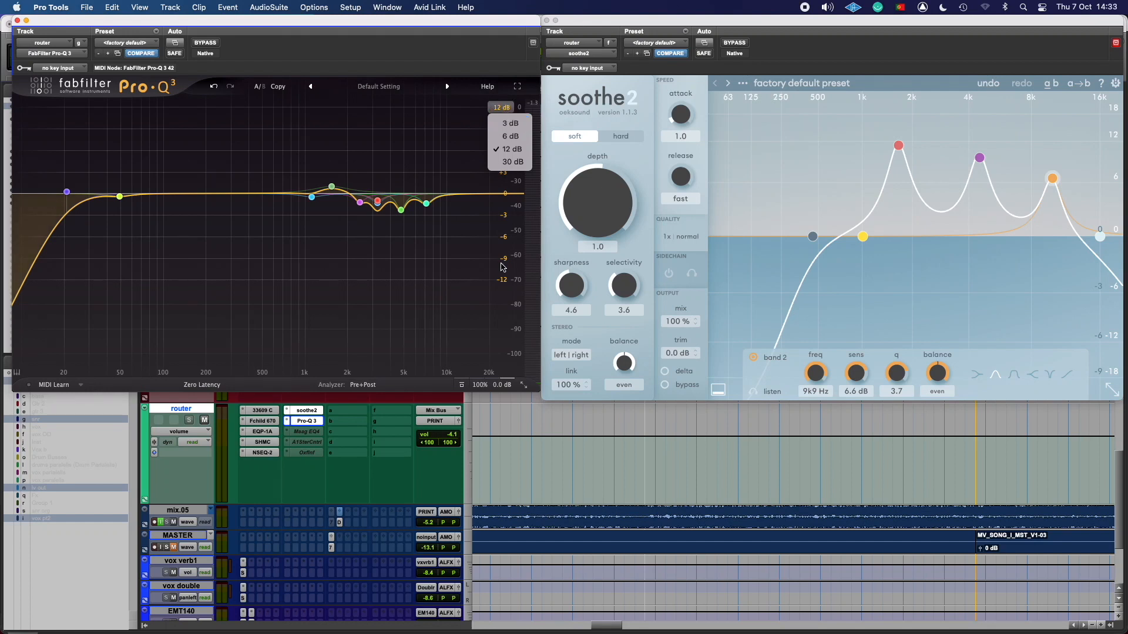
left_click(510, 123)
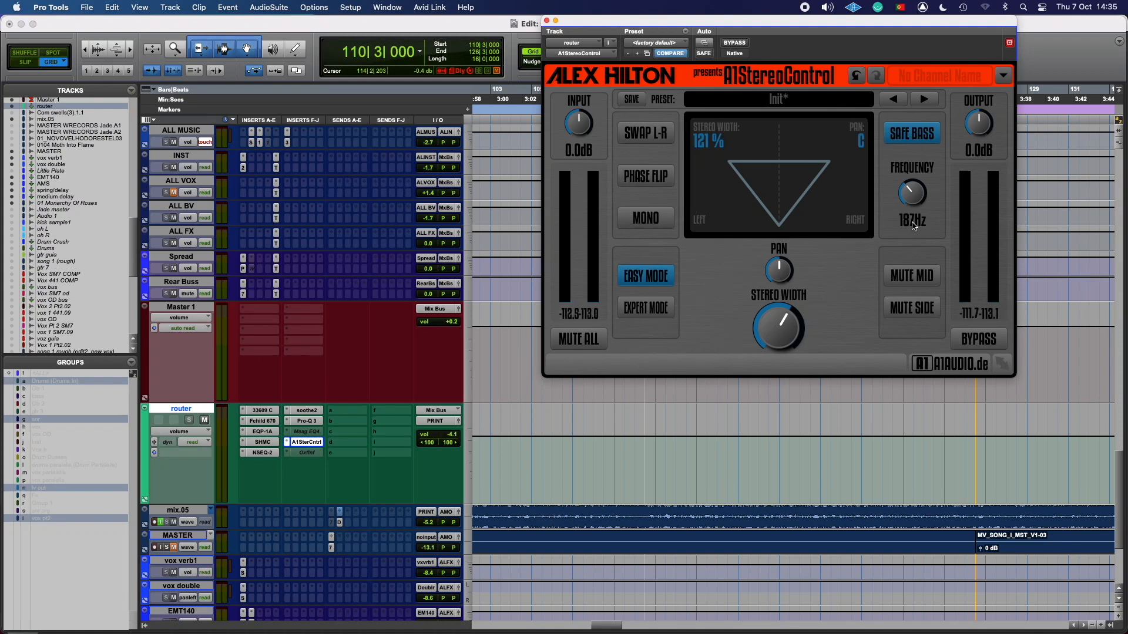
Toggle the A1StereoControl insert's bypass repeatedly during Solo playback to compare the stereo width with and without it
key("space")
left_click(742, 46)
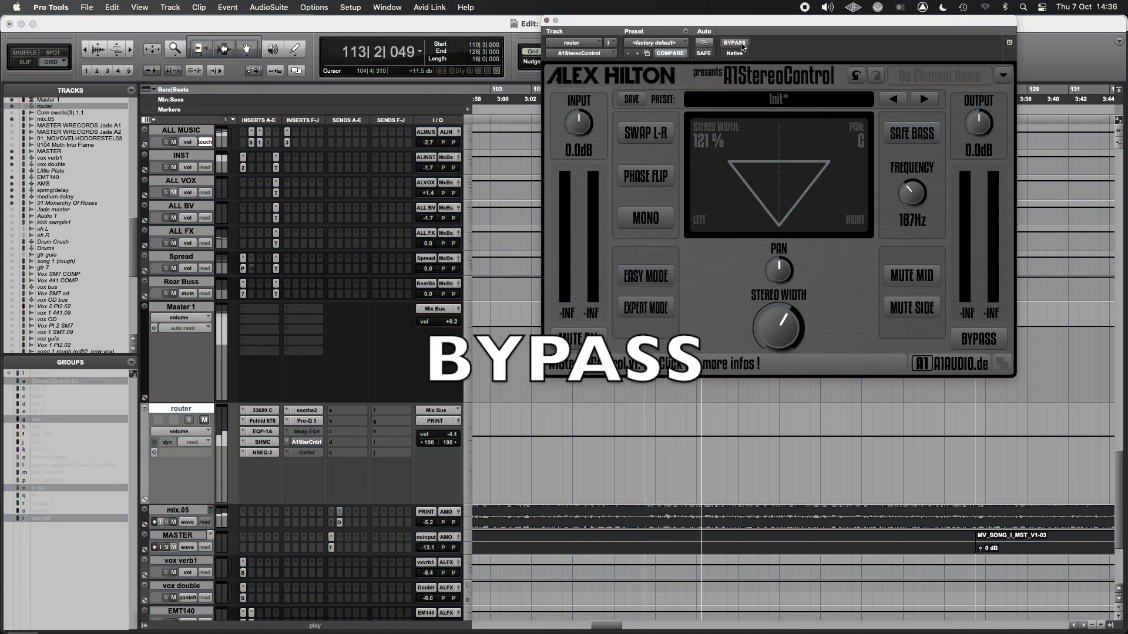
left_click(742, 45)
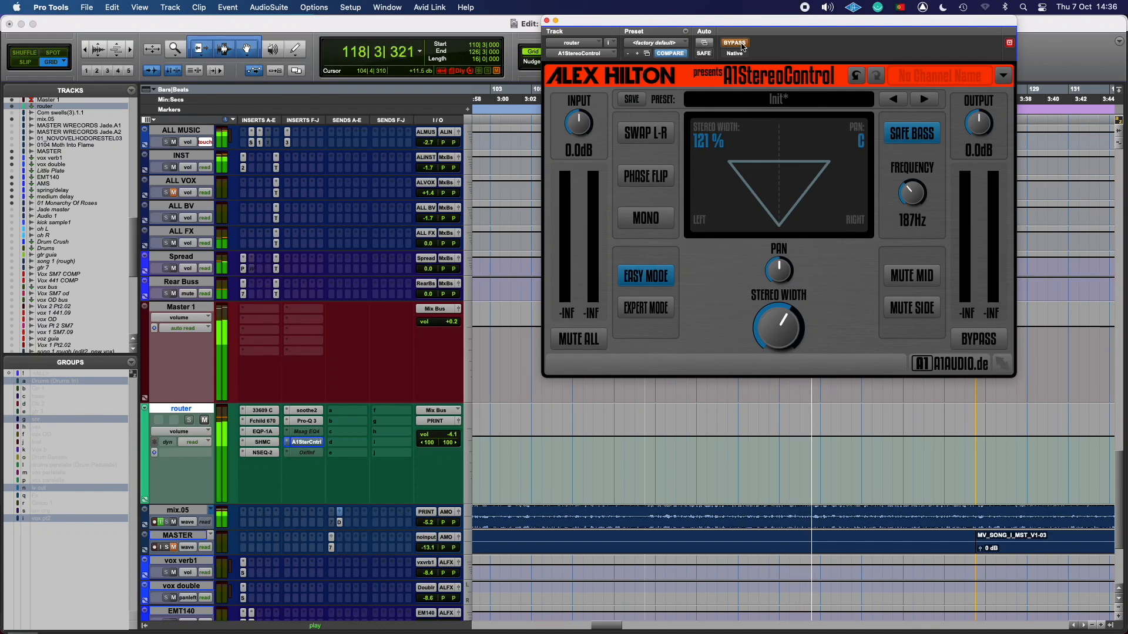
left_click(741, 45)
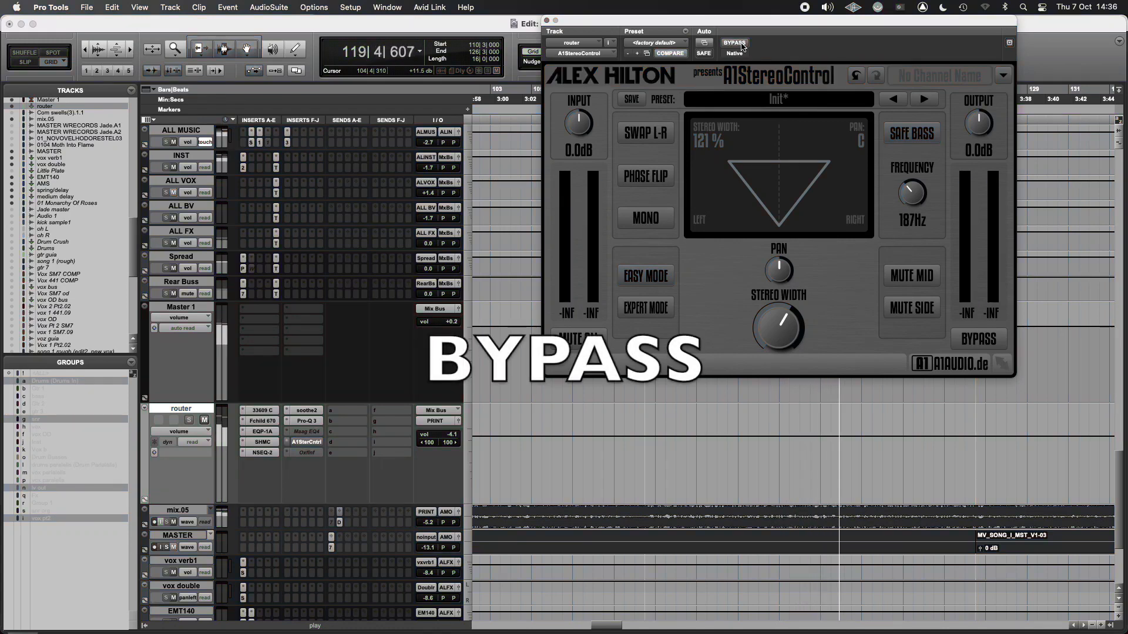
left_click(741, 45)
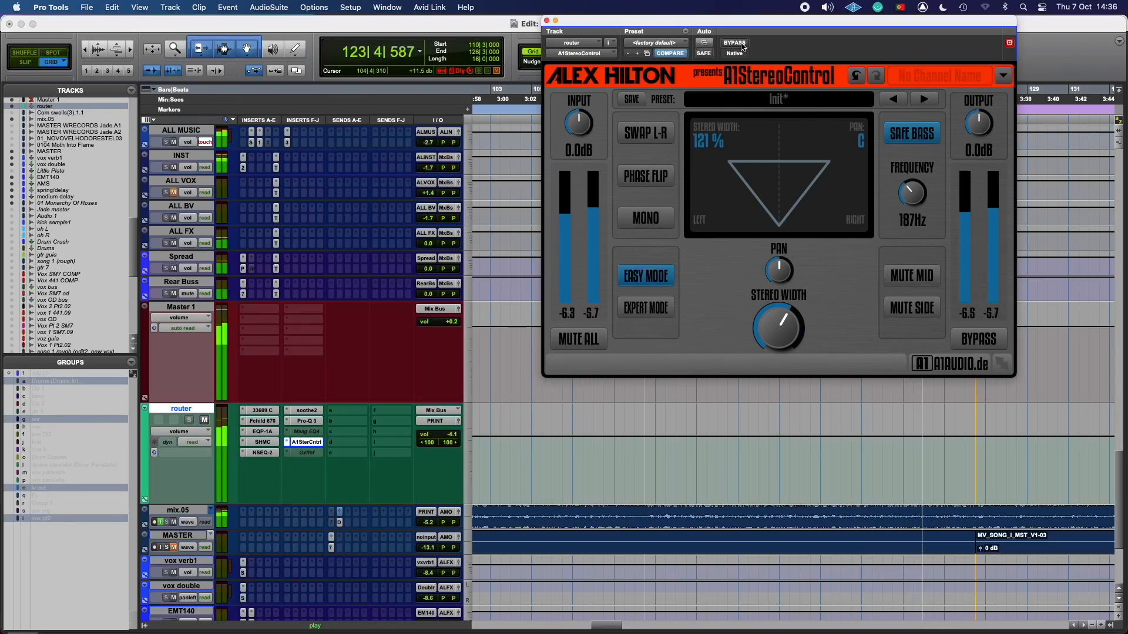
key("space")
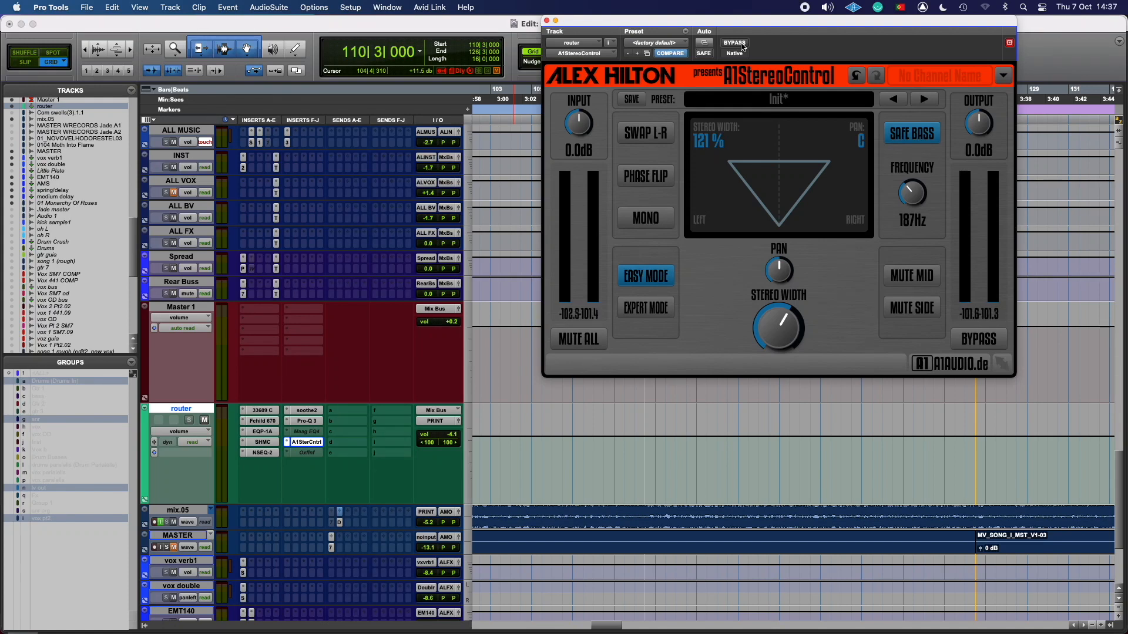
Take the router track's Oxford Inflator out of bypass and toggle its power switch during Solo playback to compare it off and on
left_click(307, 453)
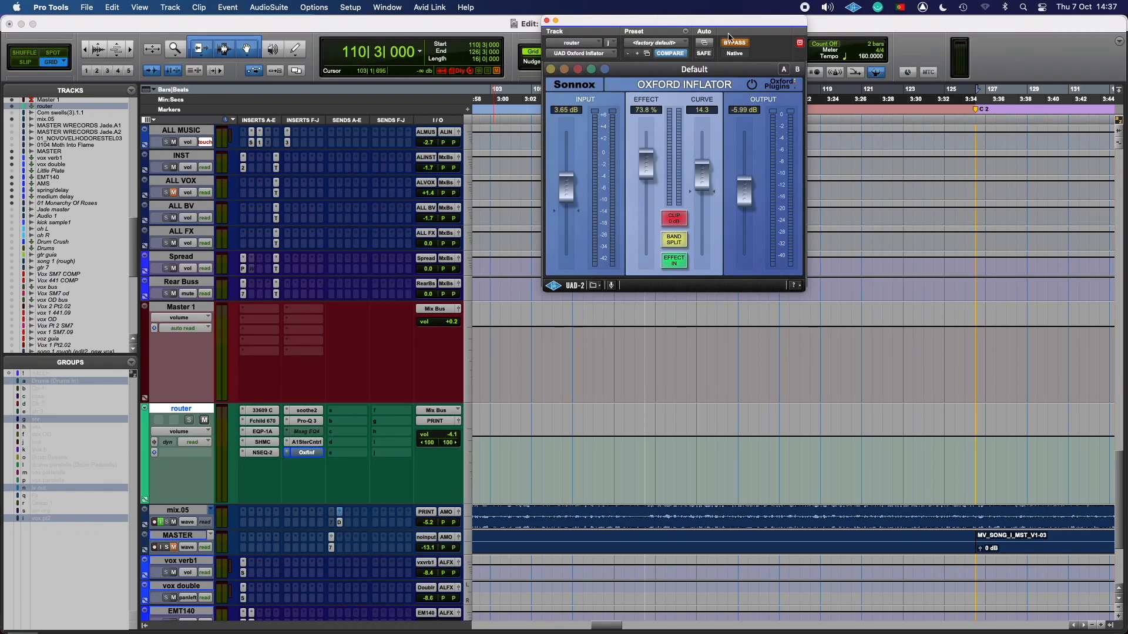
left_click(739, 43)
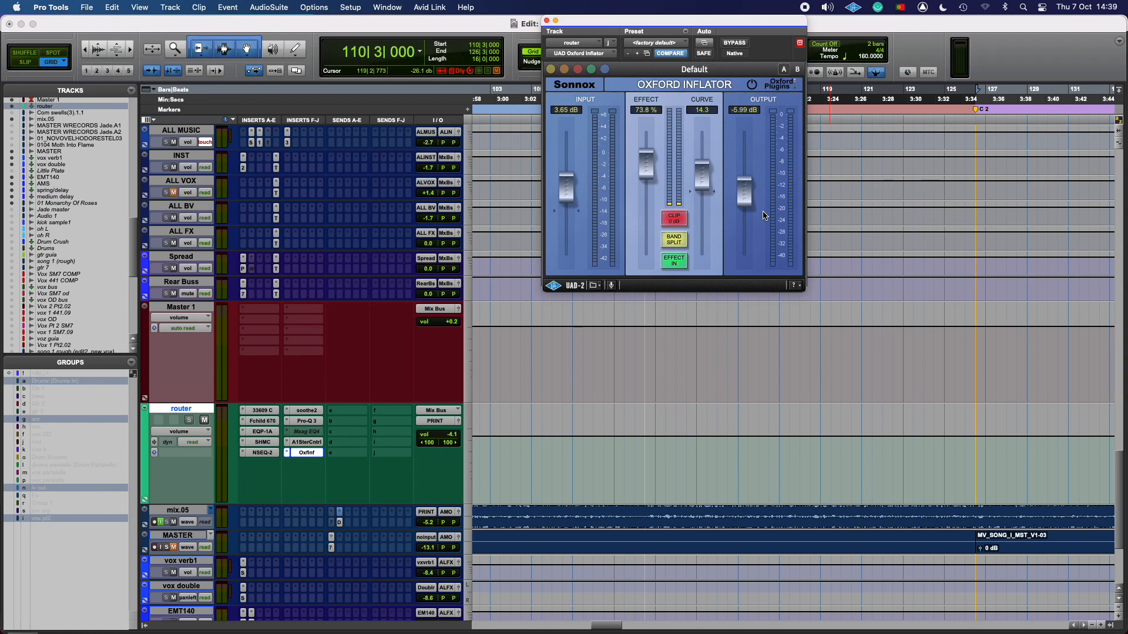
left_click(753, 86)
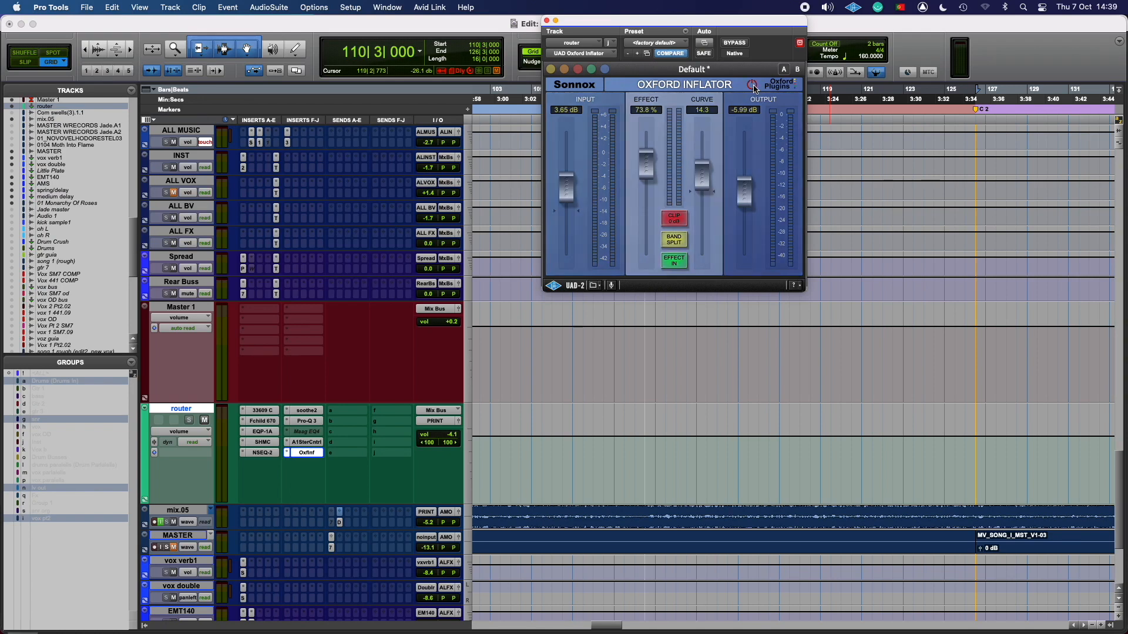
key("space")
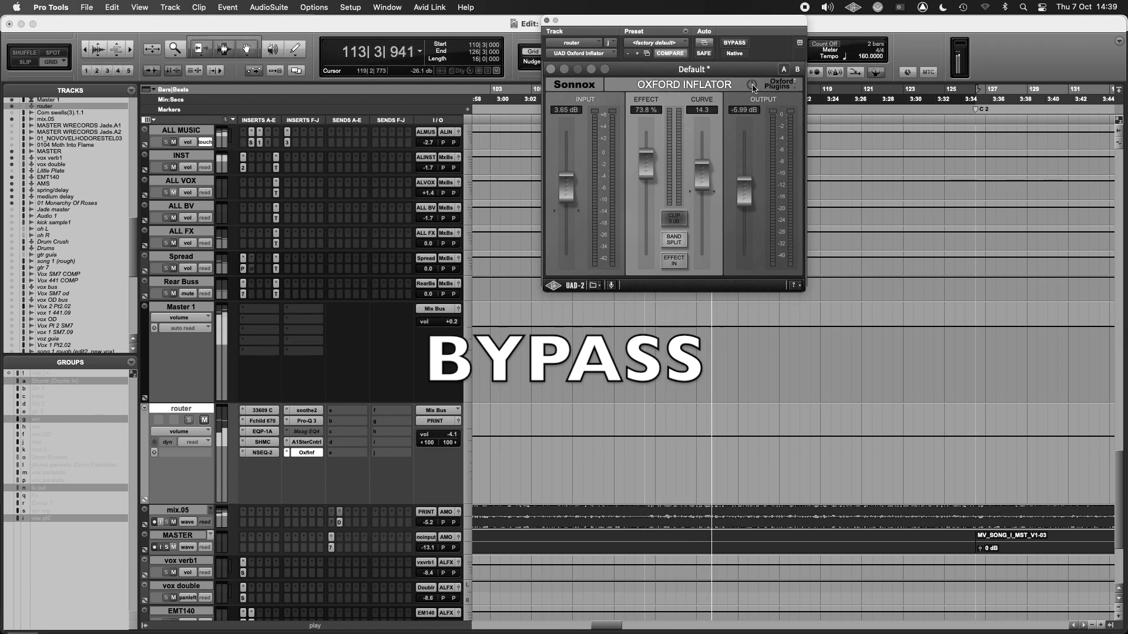
left_click(752, 87)
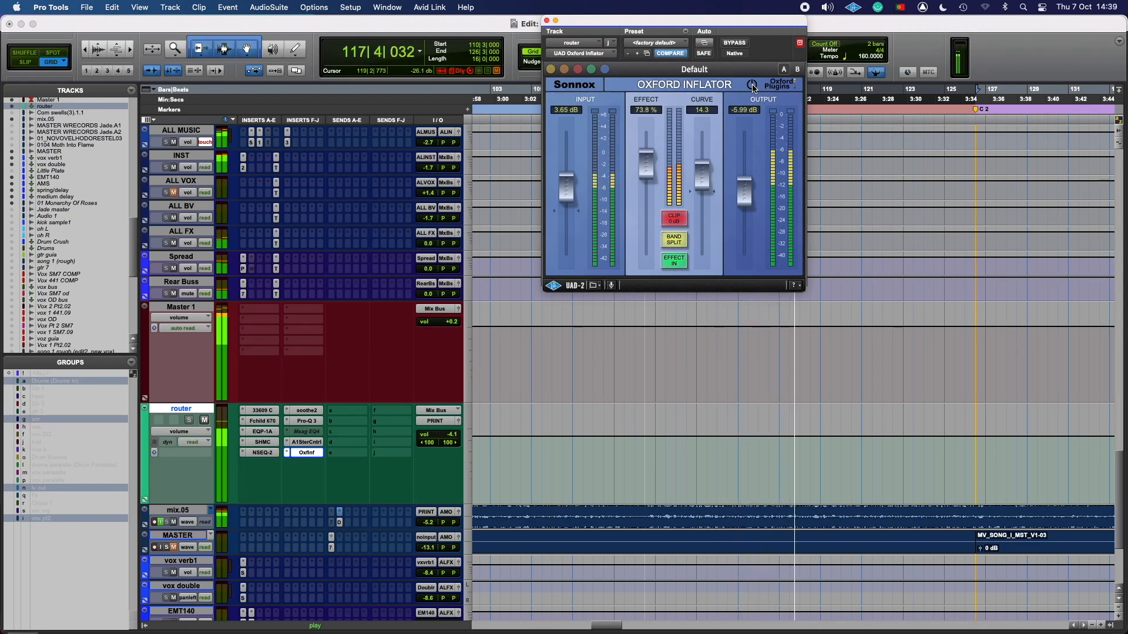
left_click(753, 86)
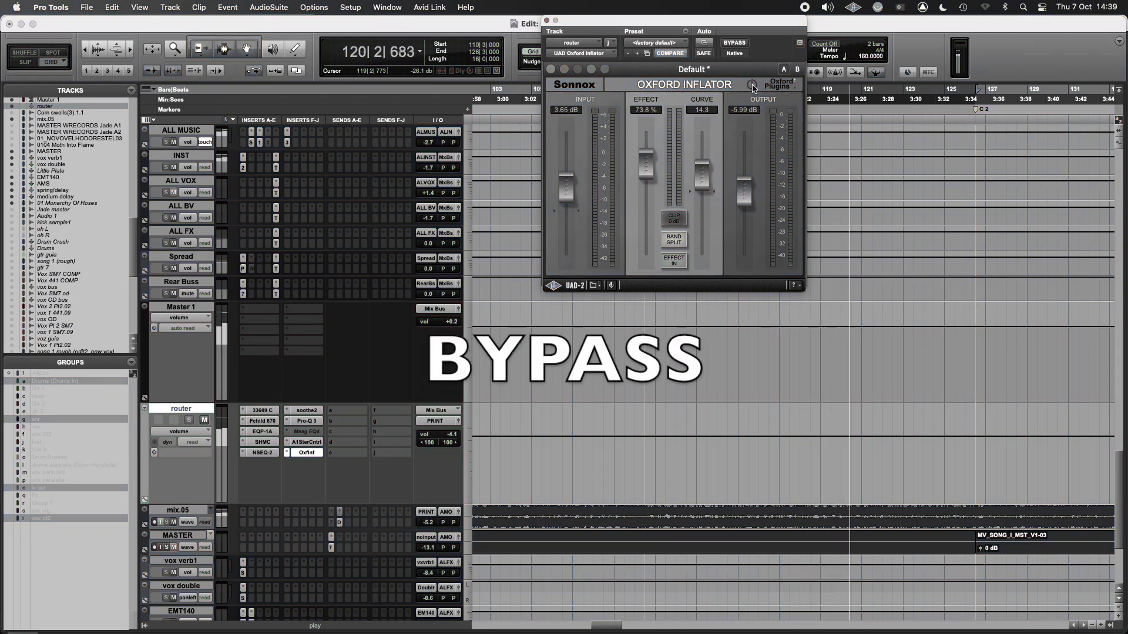
left_click(752, 86)
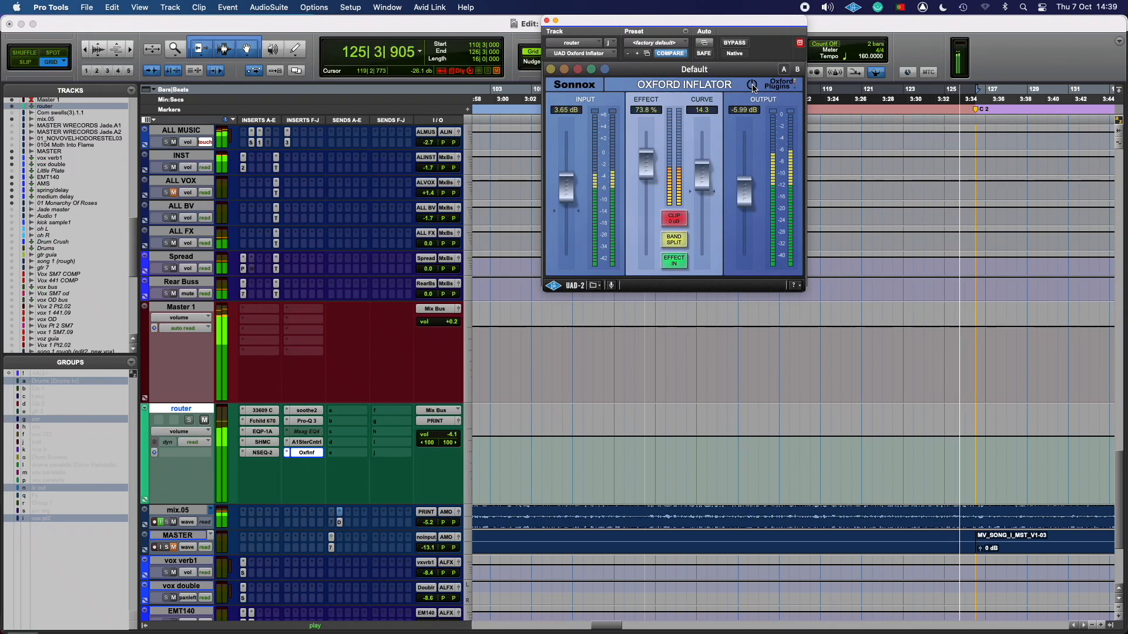
key("space")
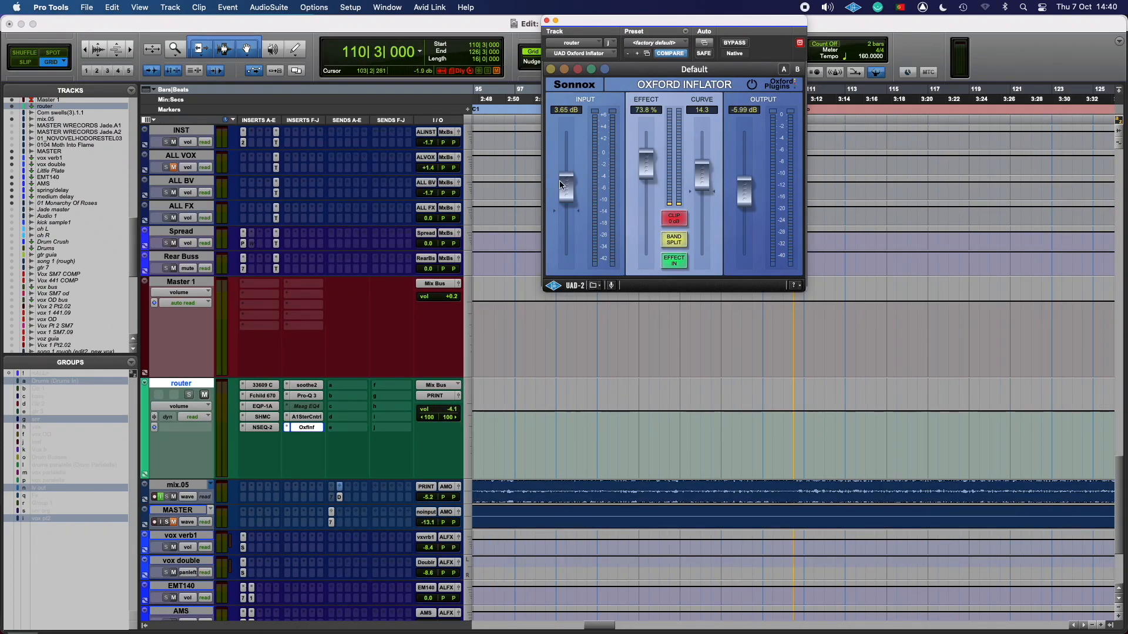
Raise the Oxford Inflator's input to 6.69 dB and lower its output to -7.96 dB while checking the level in playback
left_click_drag(564, 184, 565, 163)
left_click_drag(744, 192, 740, 198)
left_click_drag(754, 37, 748, 293)
key("space")
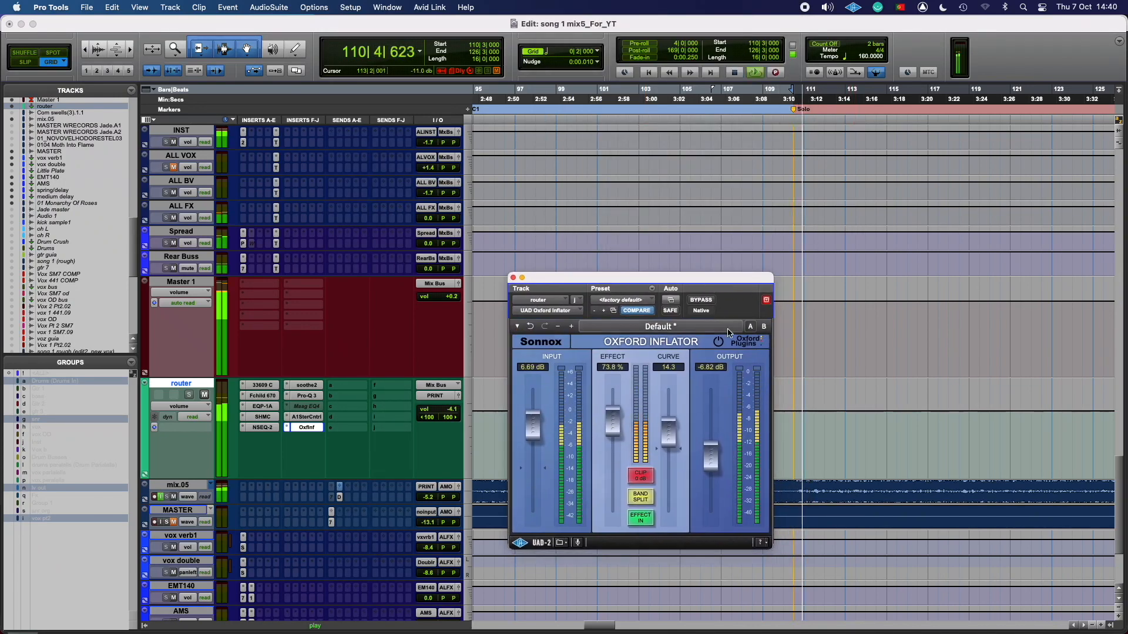
left_click_drag(708, 461, 701, 482)
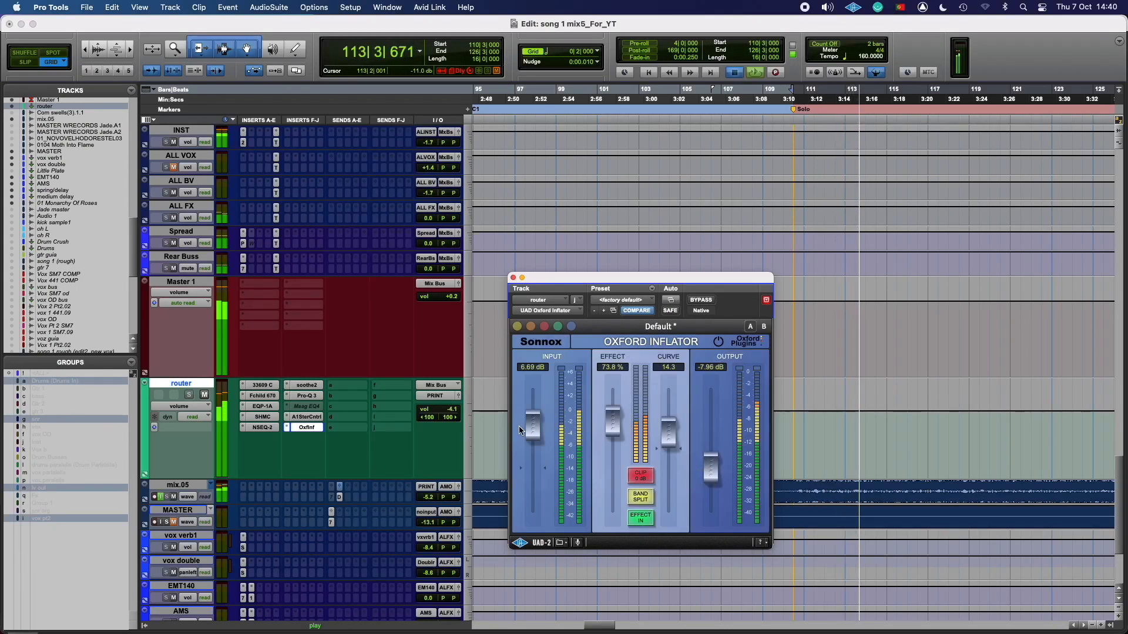
Push the Inflator's input to 8.12 dB and compensate by lowering its output to -9.09 dB
key("space")
left_click_drag(531, 421, 535, 412)
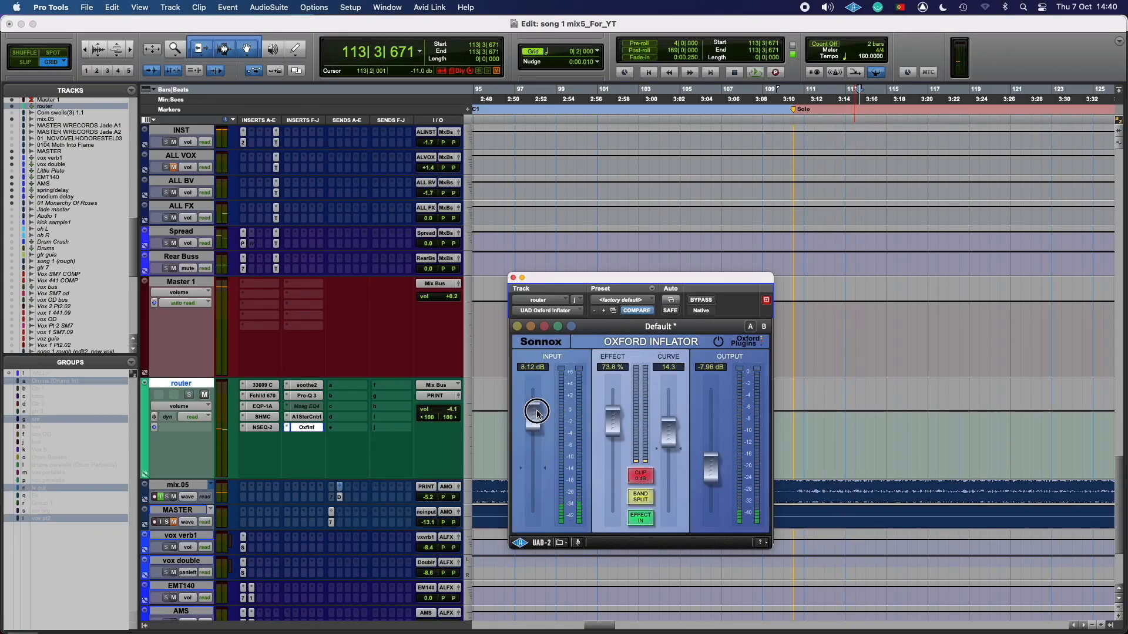
key("space")
left_click_drag(711, 468, 711, 478)
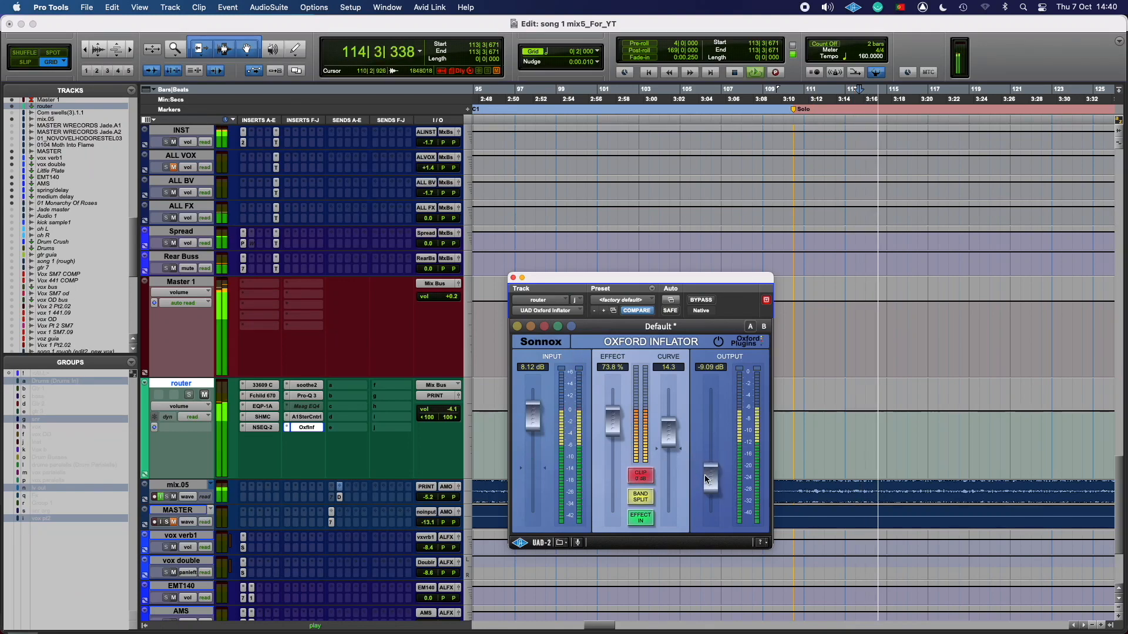
Check the Inflator's level by toggling its power switch, and fine-tune the input to 8.20 dB and the output to -9.98 dB
left_click(719, 341)
left_click(720, 341)
left_click_drag(713, 478, 712, 484)
left_click_drag(540, 430, 539, 427)
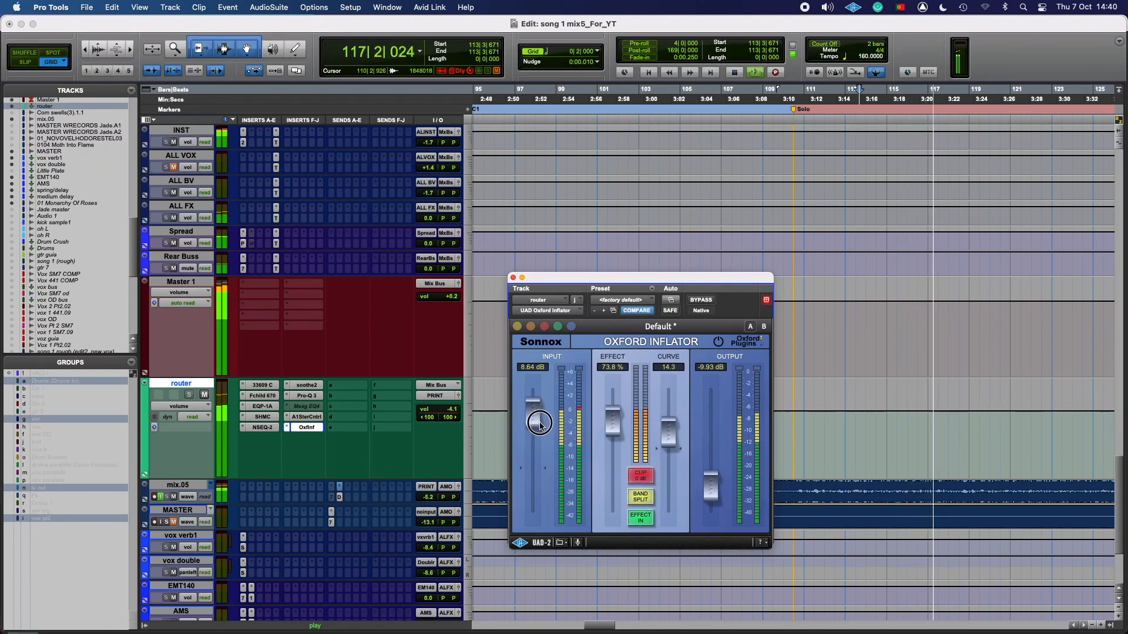
left_click_drag(712, 486, 715, 496)
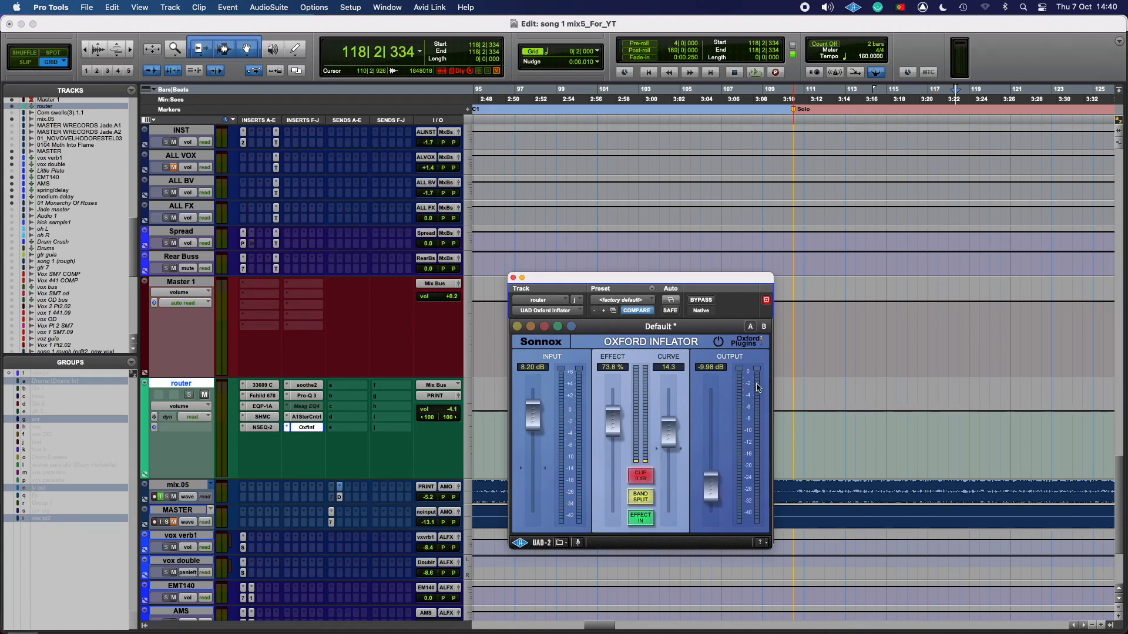
Move the Inflator window clear of the router track and toggle its power switch during Solo playback to compare the harder-driven settings
left_click_drag(751, 286, 749, 280)
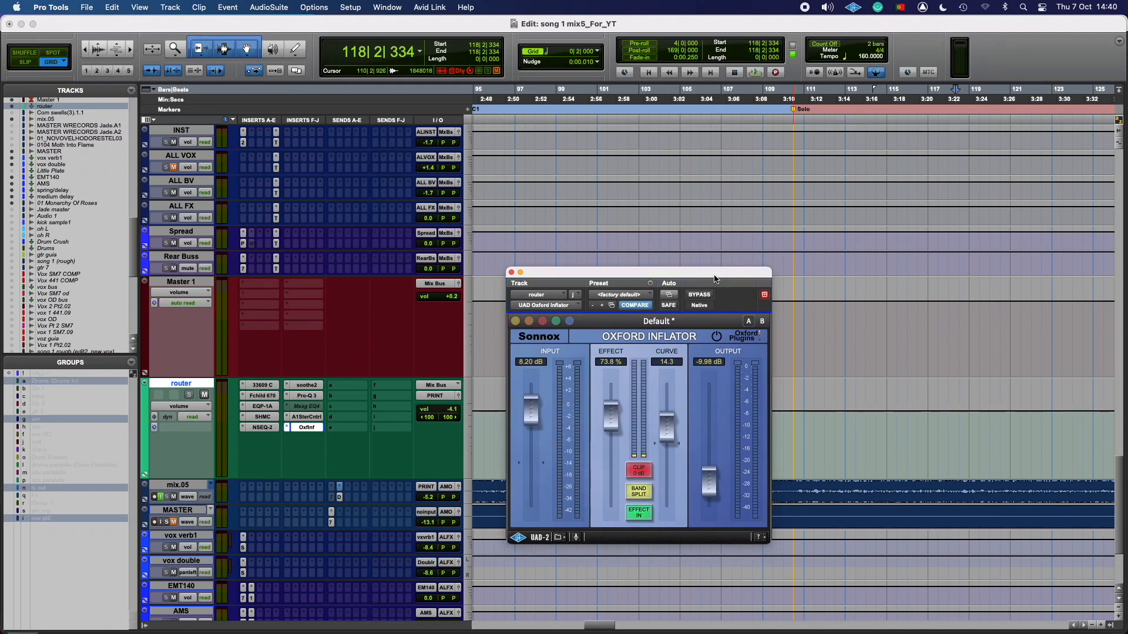
left_click_drag(711, 271, 716, 104)
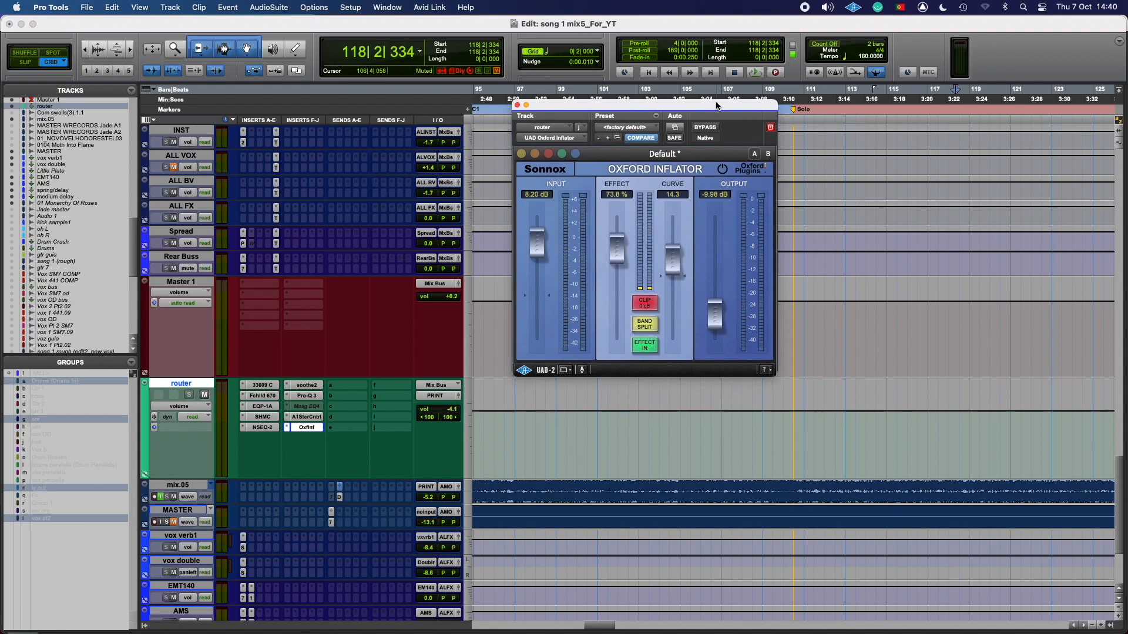
mouse_move(717, 156)
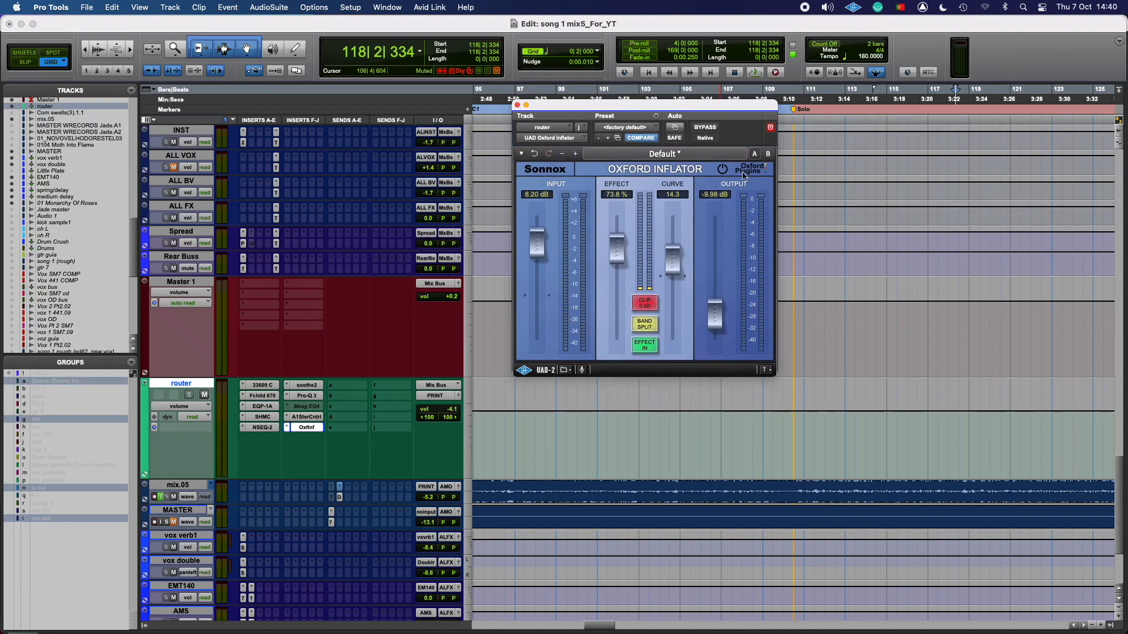
key("space")
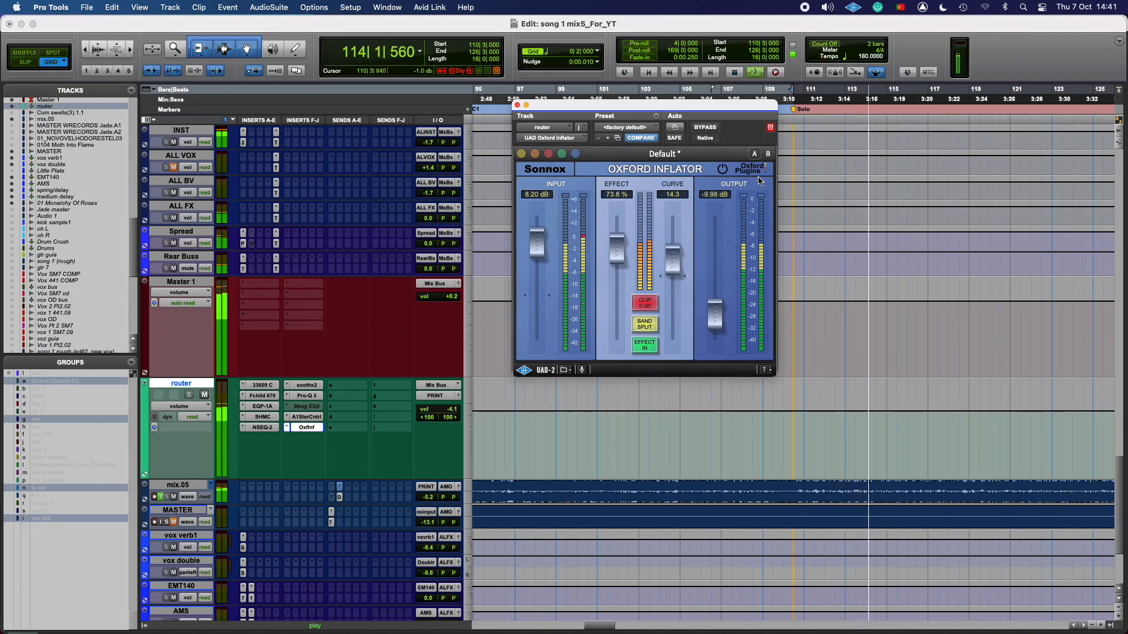
left_click(722, 170)
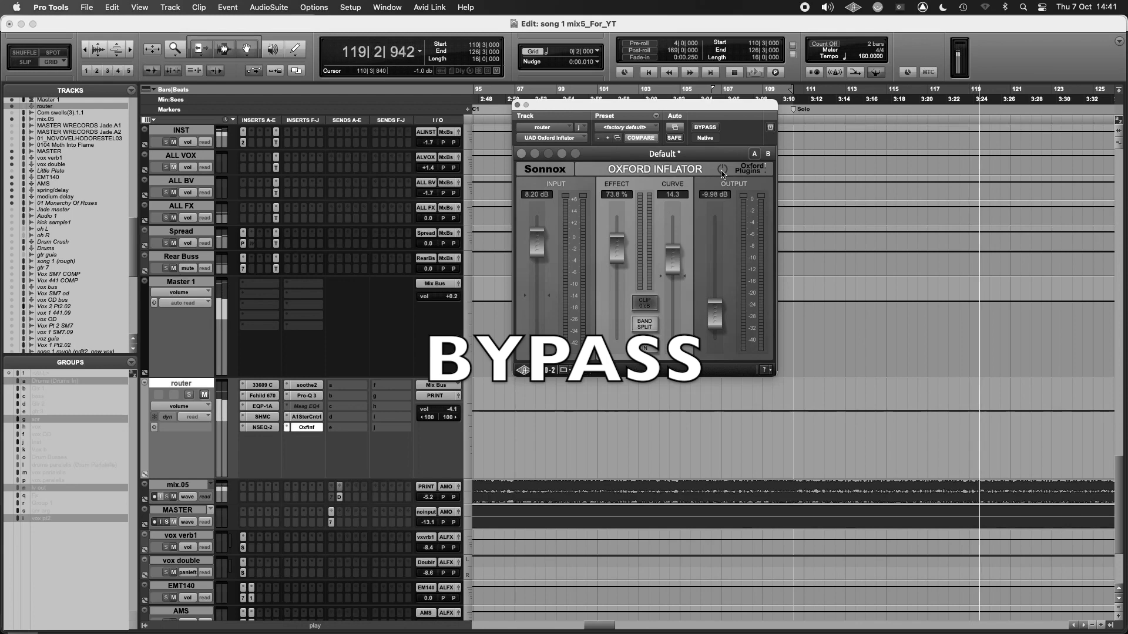
left_click(722, 170)
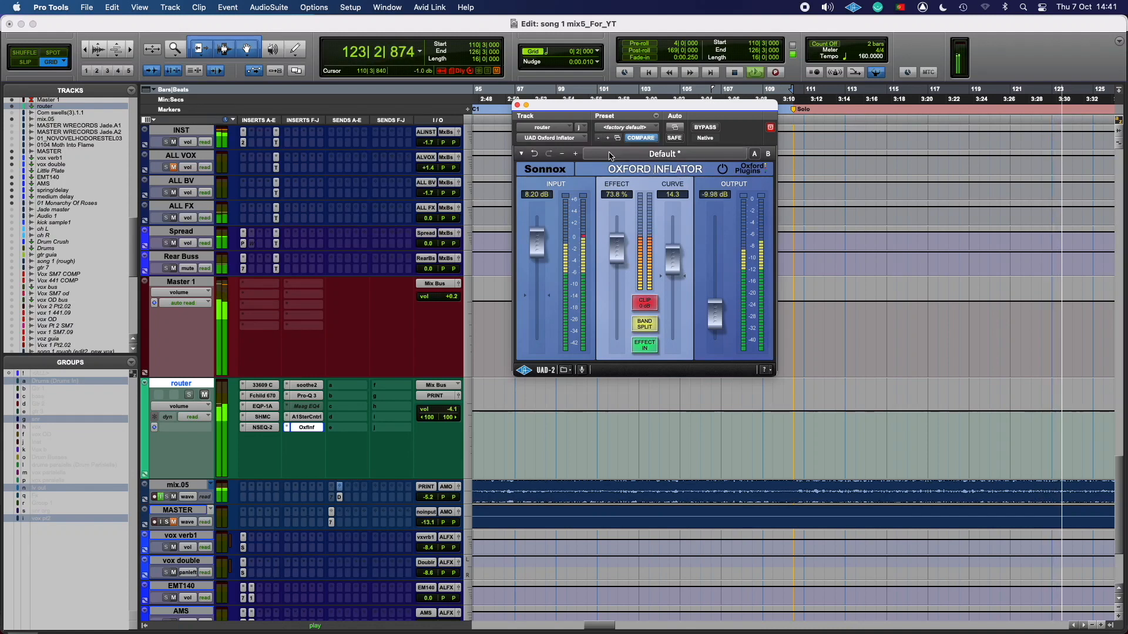
key("space")
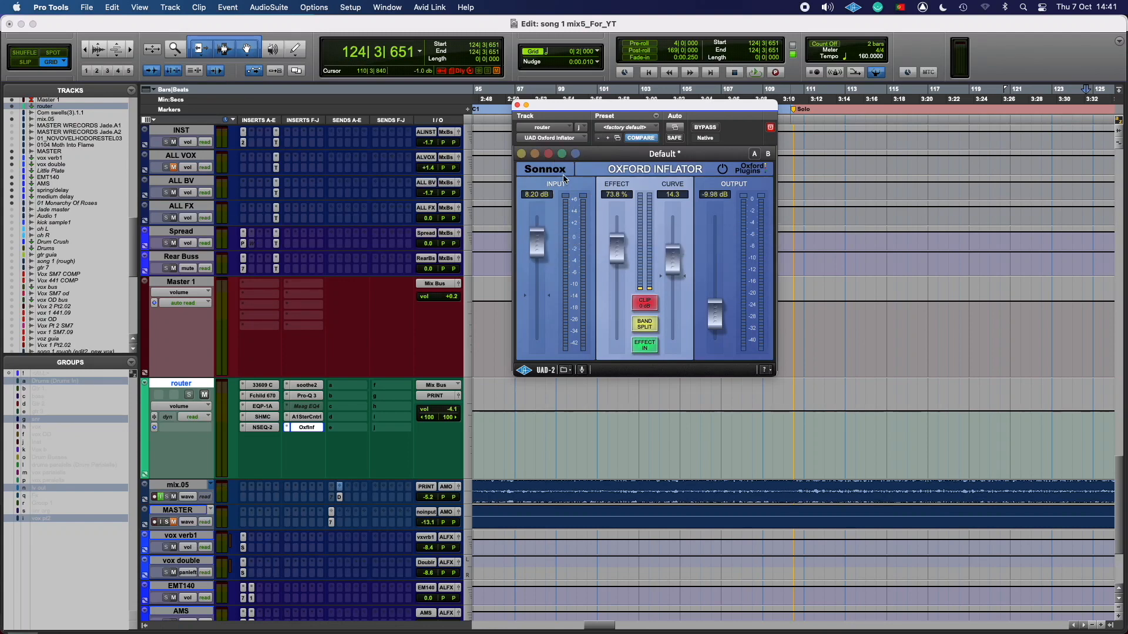
Undo the Inflator's fader changes until the input is back at 3.65 dB and the output at -5.99 dB
left_click(534, 155)
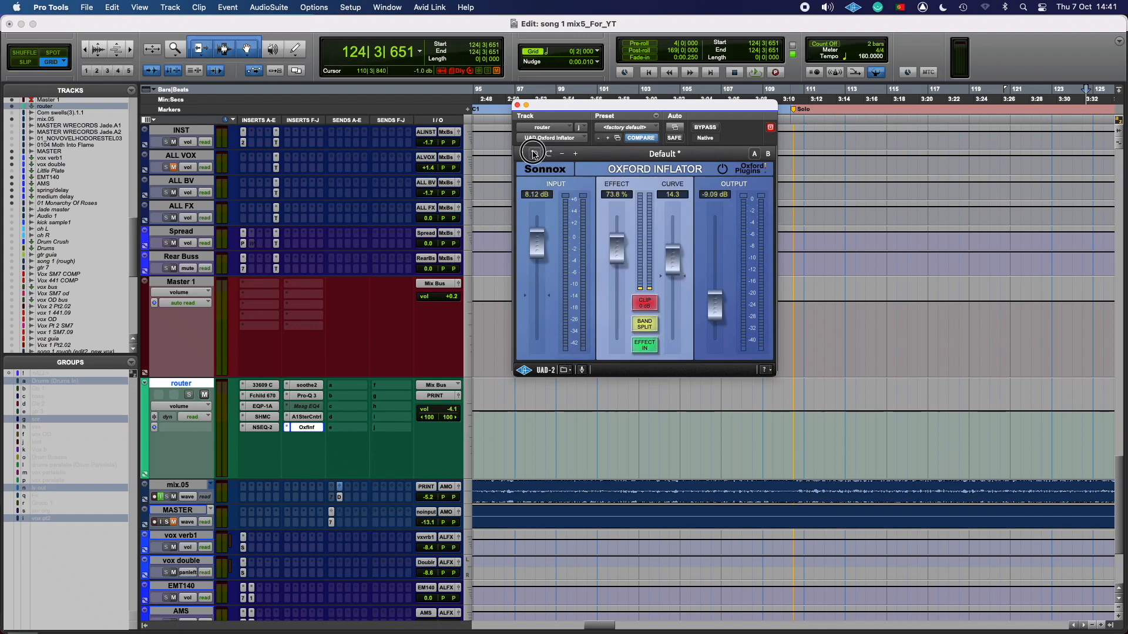
left_click(534, 156)
left_click(534, 155)
left_click(535, 155)
Replay the Solo section and switch the Inflator off and on to compare the sound with its restored settings
key("space")
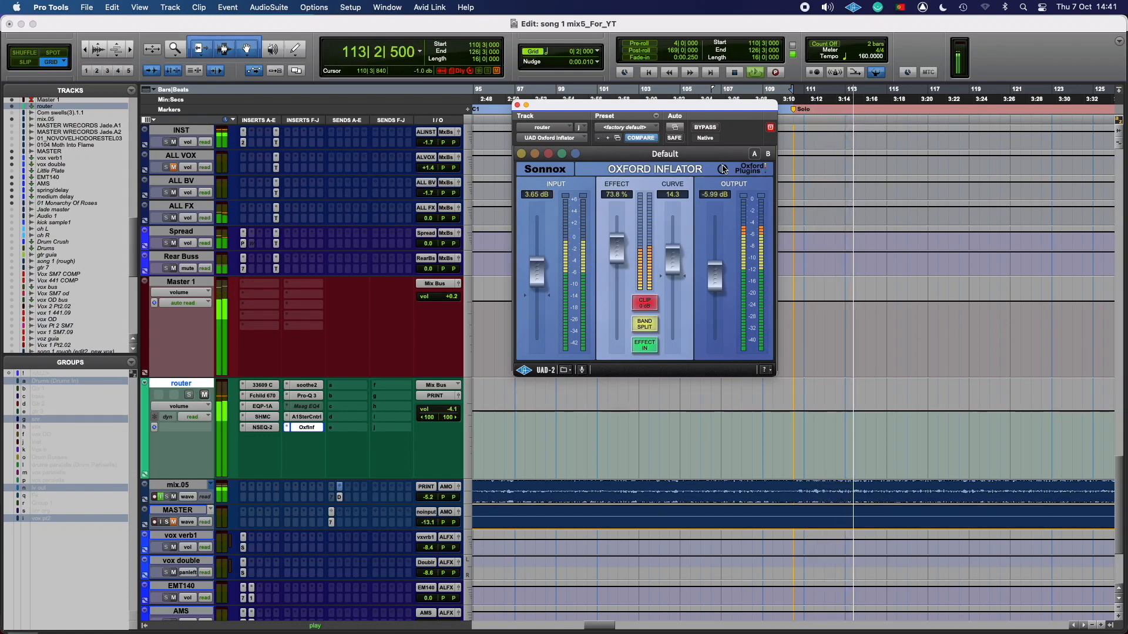
left_click(723, 169)
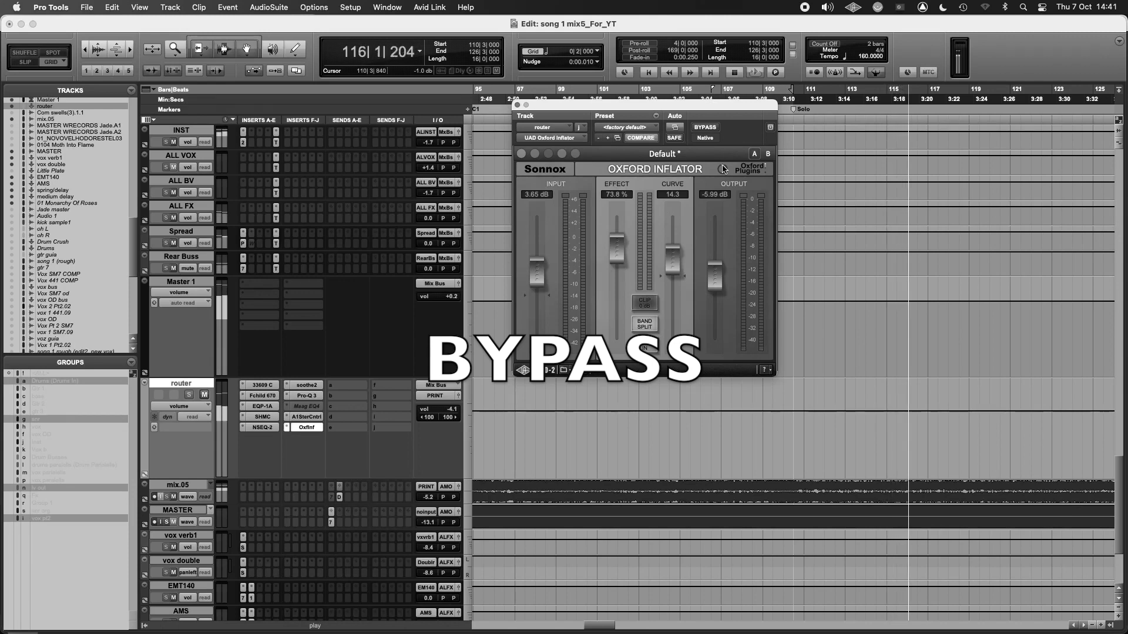
left_click(723, 169)
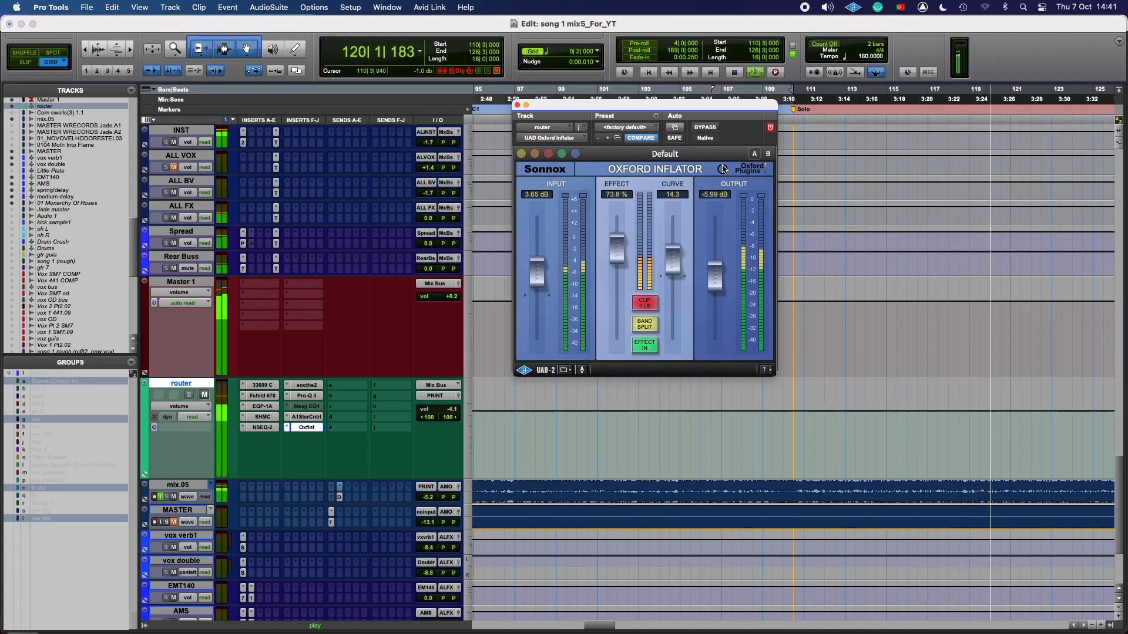
Stop the Solo playback, open the router track's Neve 33609 C compressor, and reposition its window to show the whole panel
key("space")
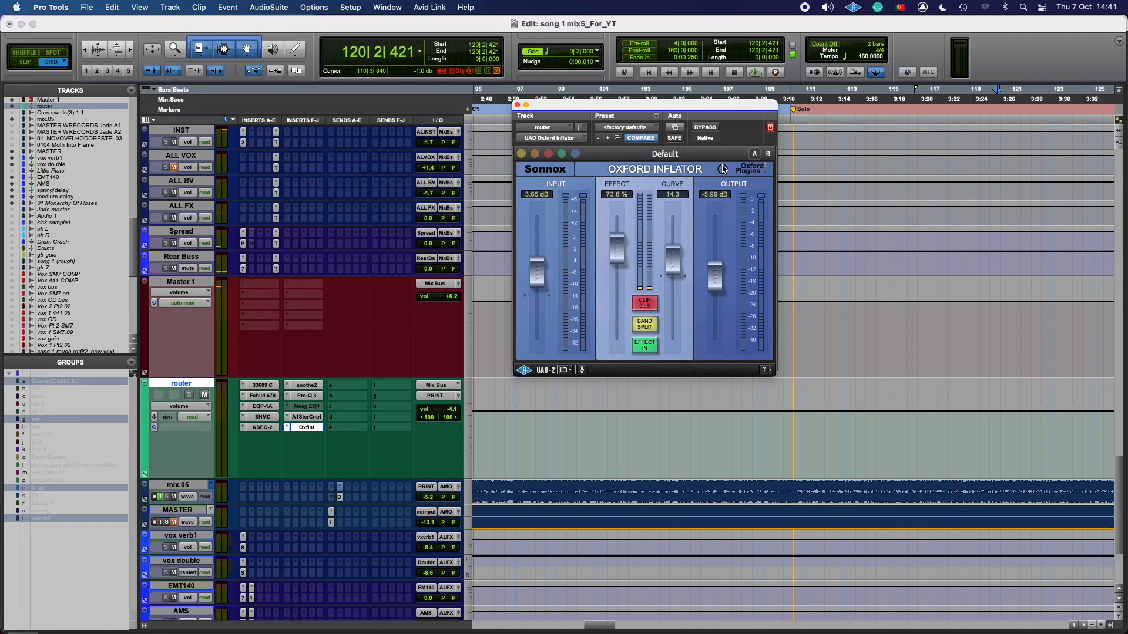
left_click(260, 386)
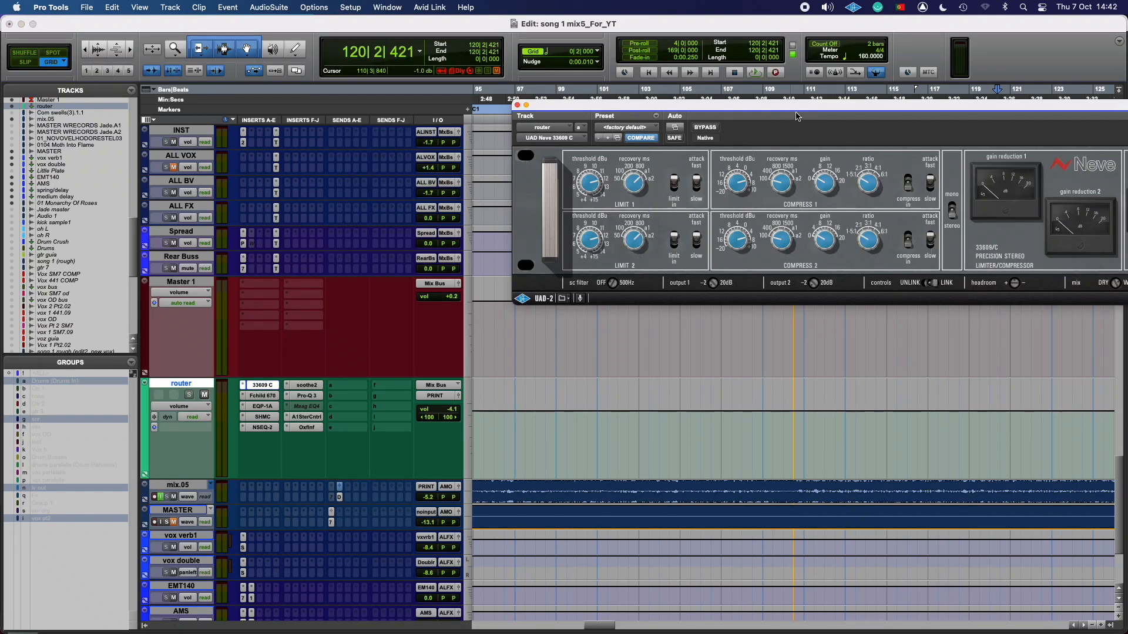
left_click_drag(797, 108, 532, 83)
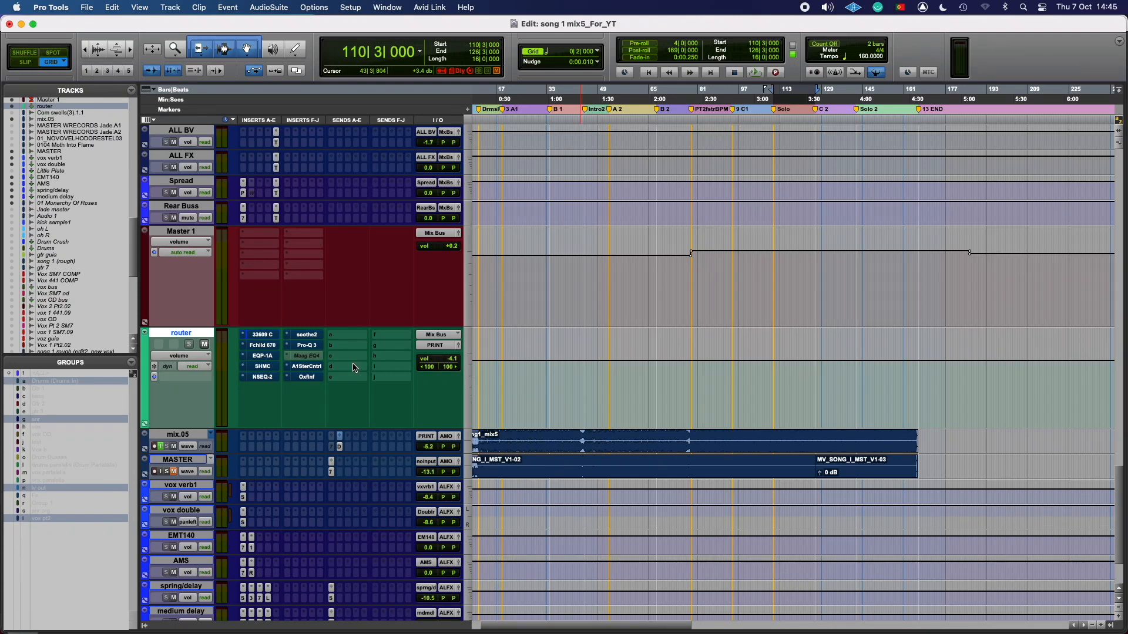
Play the Solo section with the router track's inserts bypassed, reactivate them during playback to compare, and stop
key("space")
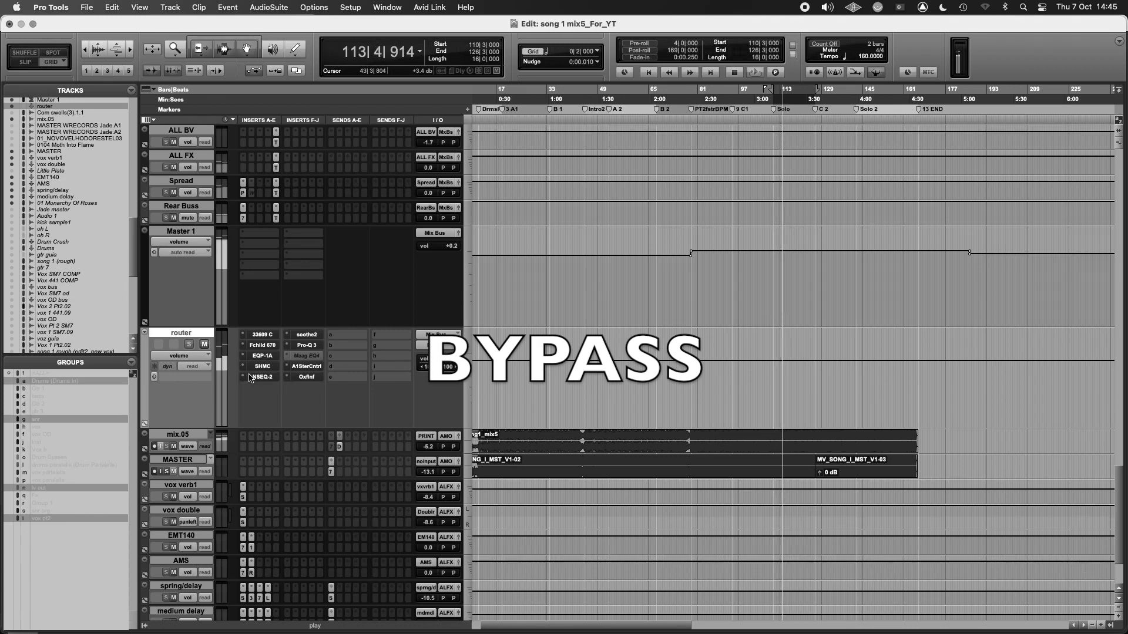
key("shift+a")
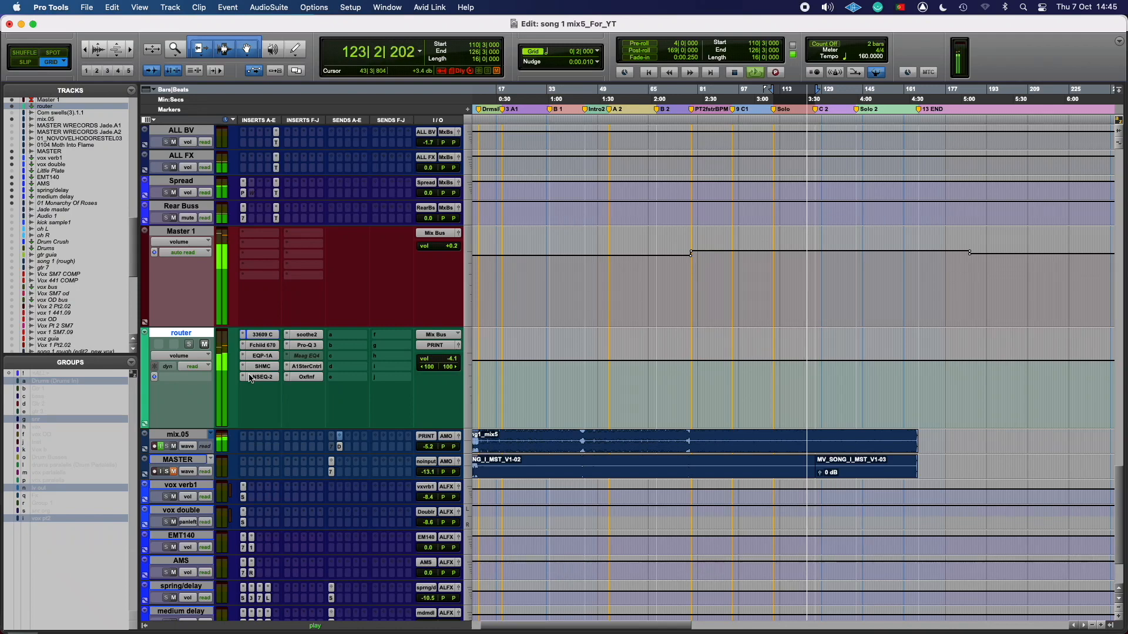
key("space")
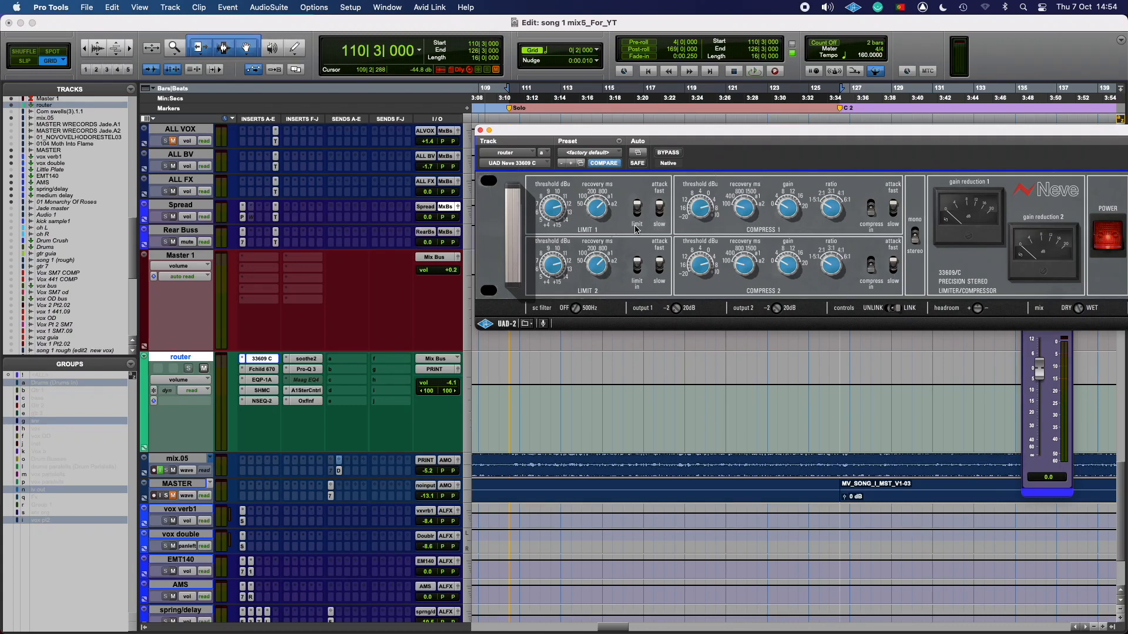
View the router track's Fairchild 670 and Pultec EQP-1A inserts one after the other, and close the plugin window
left_click(261, 370)
left_click(269, 380)
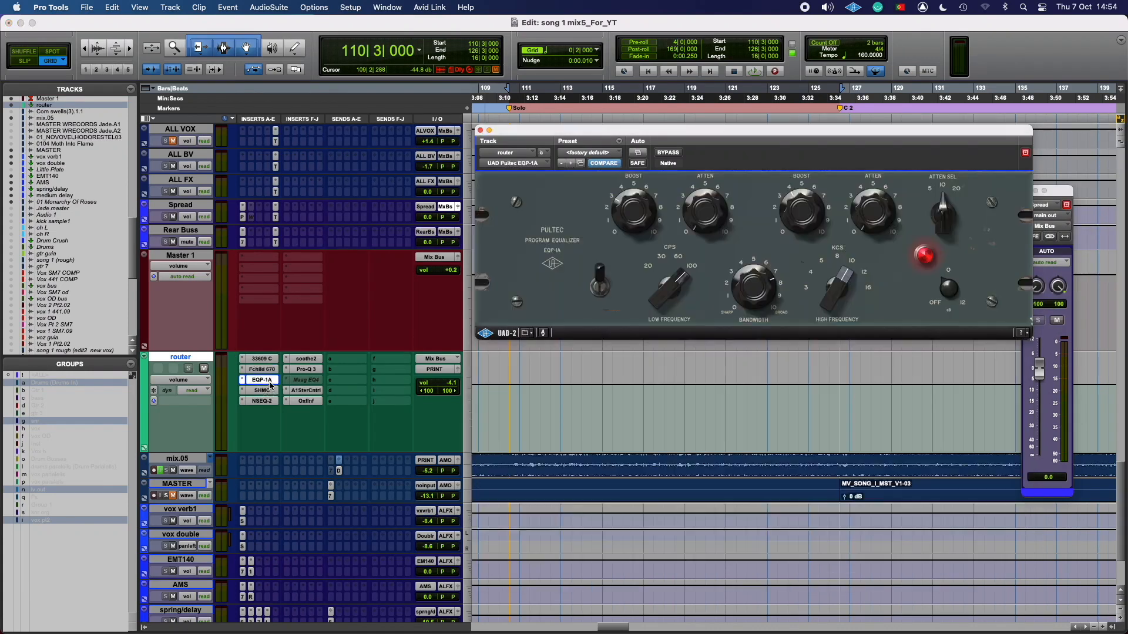
left_click(275, 380)
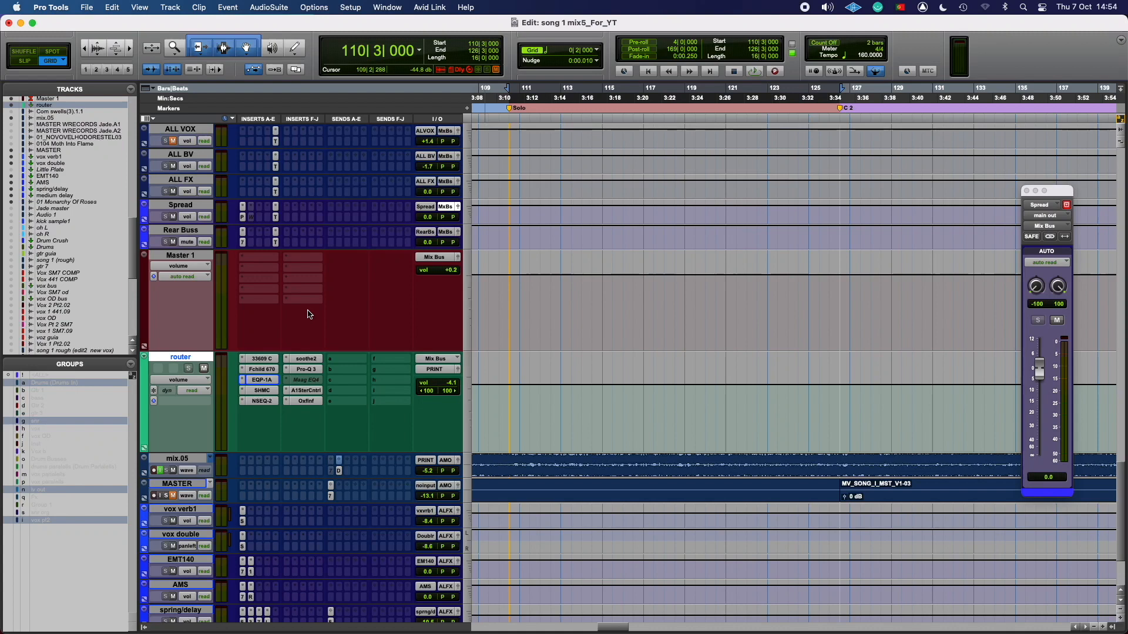
Switch to the Mix window and briefly open and close the router channel's Fairchild 670 and EQP-1A inserts
key("super+equal")
key("super+equal")
key("super+equal")
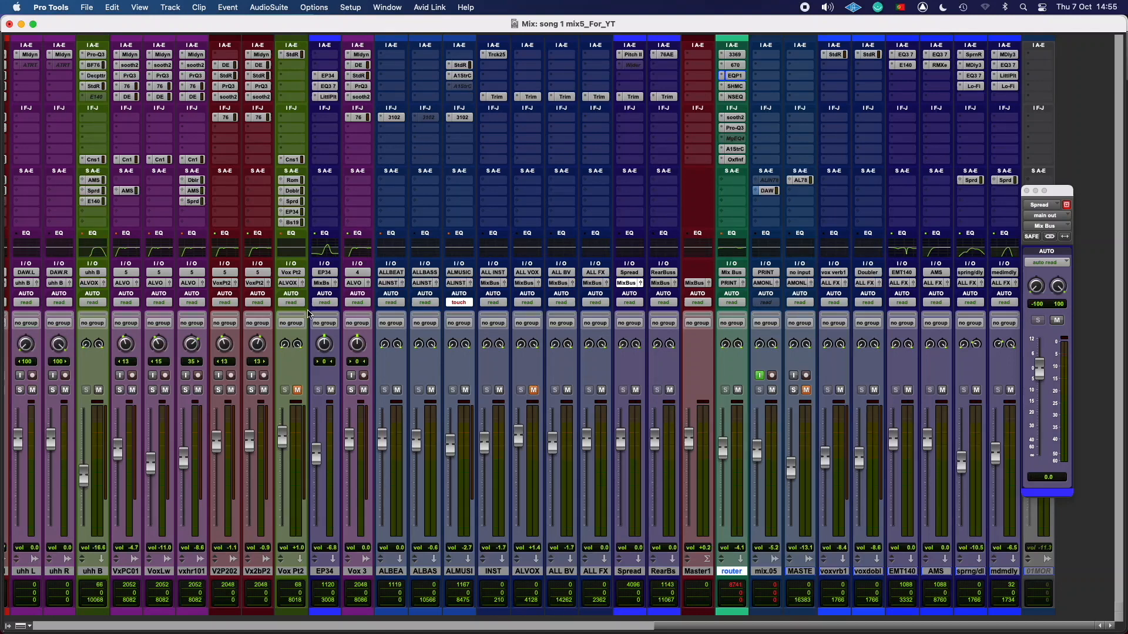
left_click(735, 64)
left_click(736, 63)
left_click(735, 76)
left_click(736, 76)
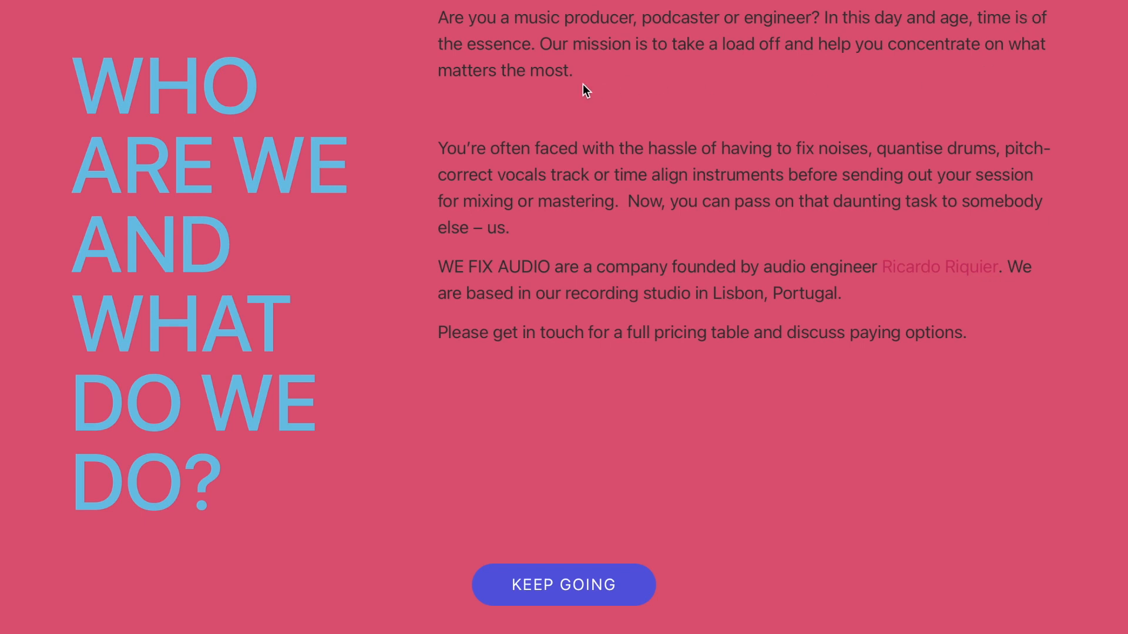
On the We Fix Audio website, continue to the Services section and look through the offered services down to Get in Touch
left_click(527, 585)
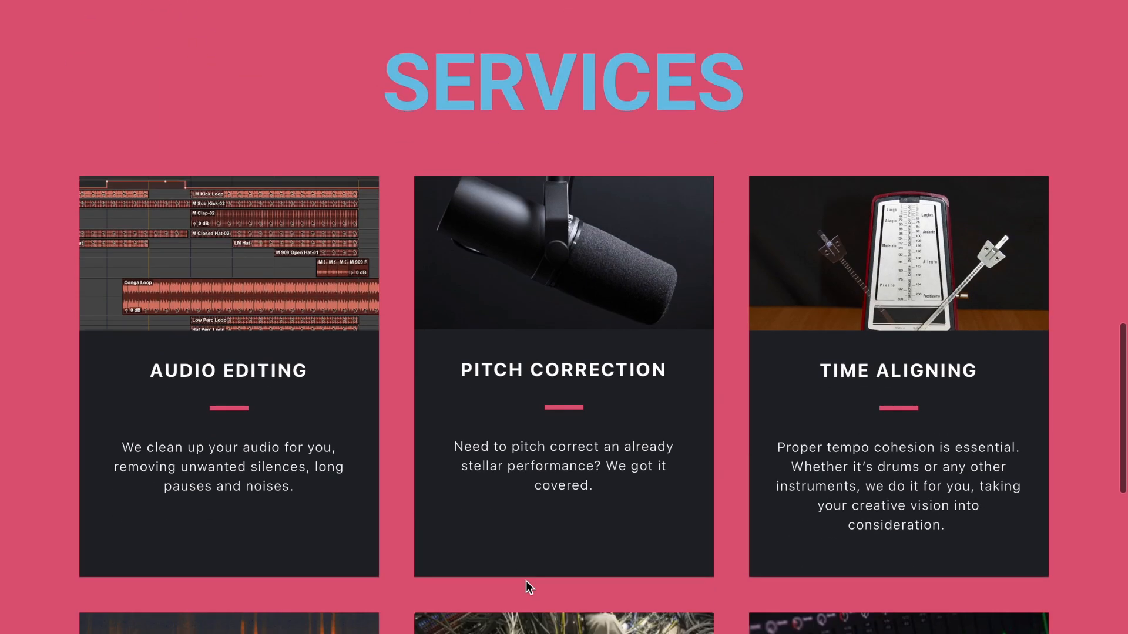
scroll(527, 580, "down", 4)
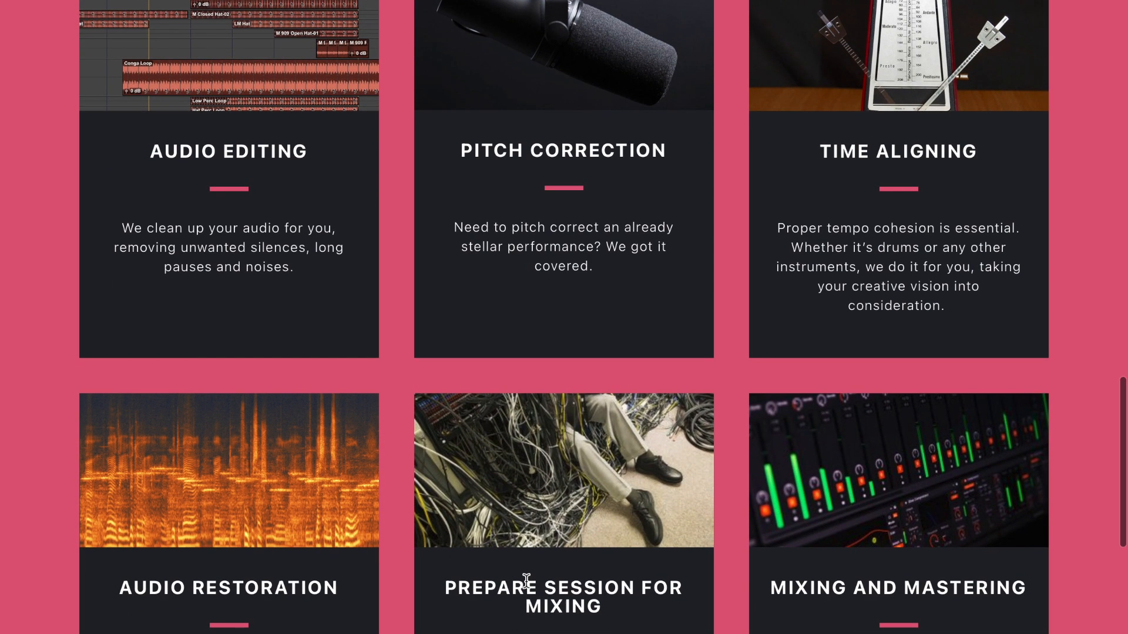
scroll(526, 580, "down", 4)
scroll(526, 581, "down", 6)
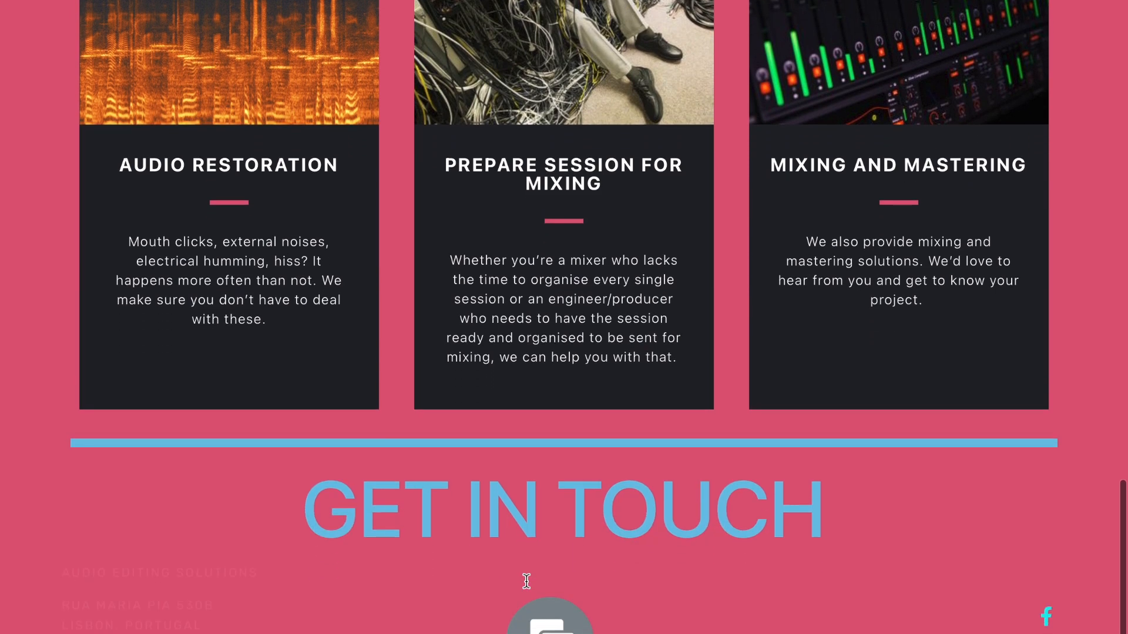